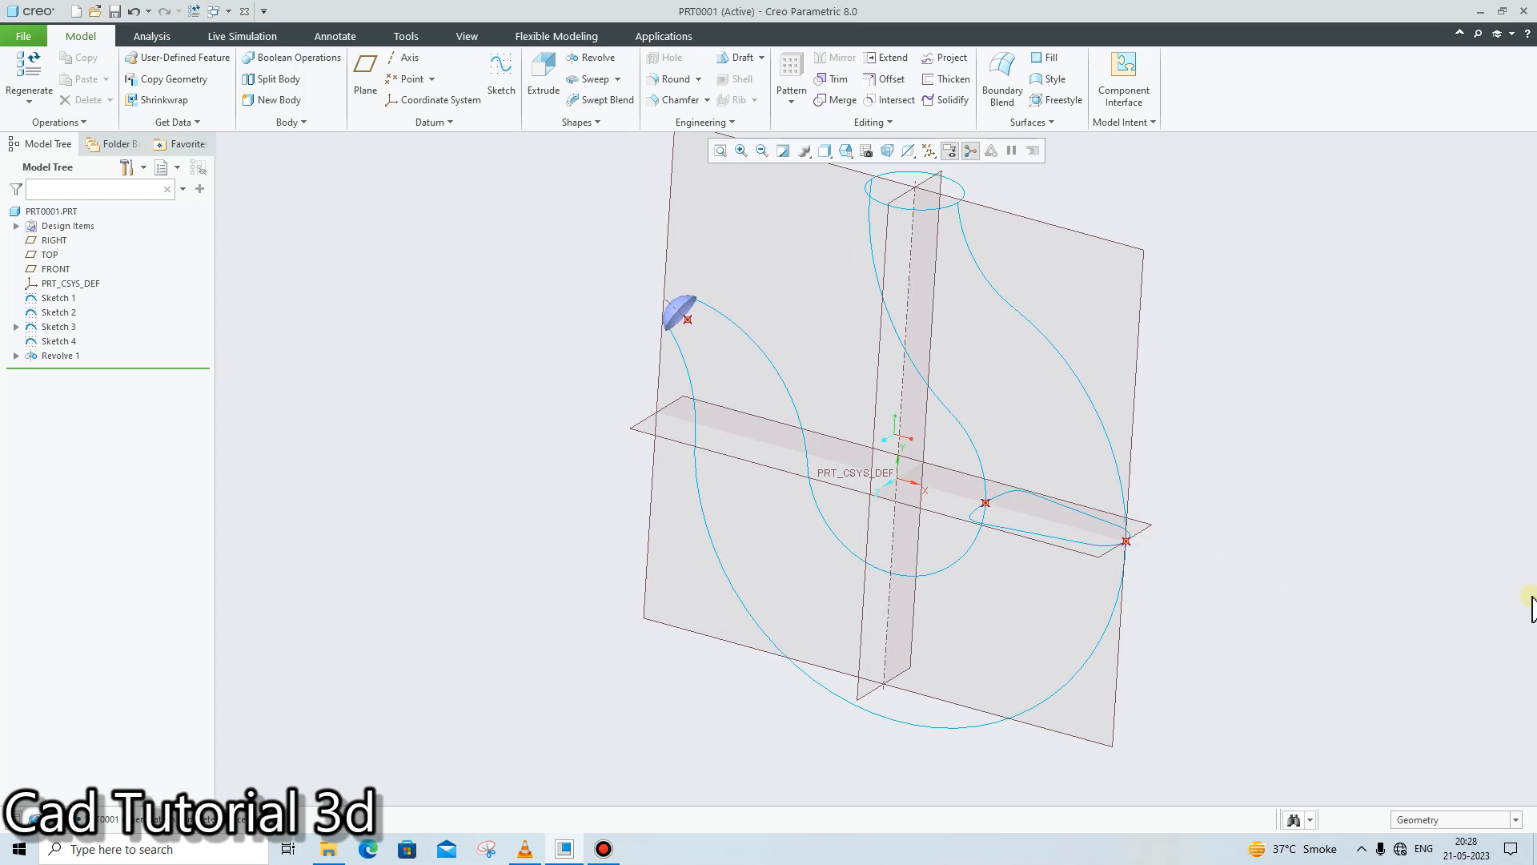
Inspect the circular section sketch, the flat closed section sketch and the rim edges of the revolved cap
{"action": "mouse_move", "coordinate": [1462, 584]}
{"action": "middle_mouse_down"}
{"action": "mouse_move", "coordinate": [1040, 320]}
{"action": "mouse_move", "coordinate": [1434, 577]}
{"action": "mouse_move", "coordinate": [1447, 498]}
{"action": "mouse_move", "coordinate": [1486, 576]}
{"action": "mouse_move", "coordinate": [1473, 705]}
{"action": "middle_mouse_up"}
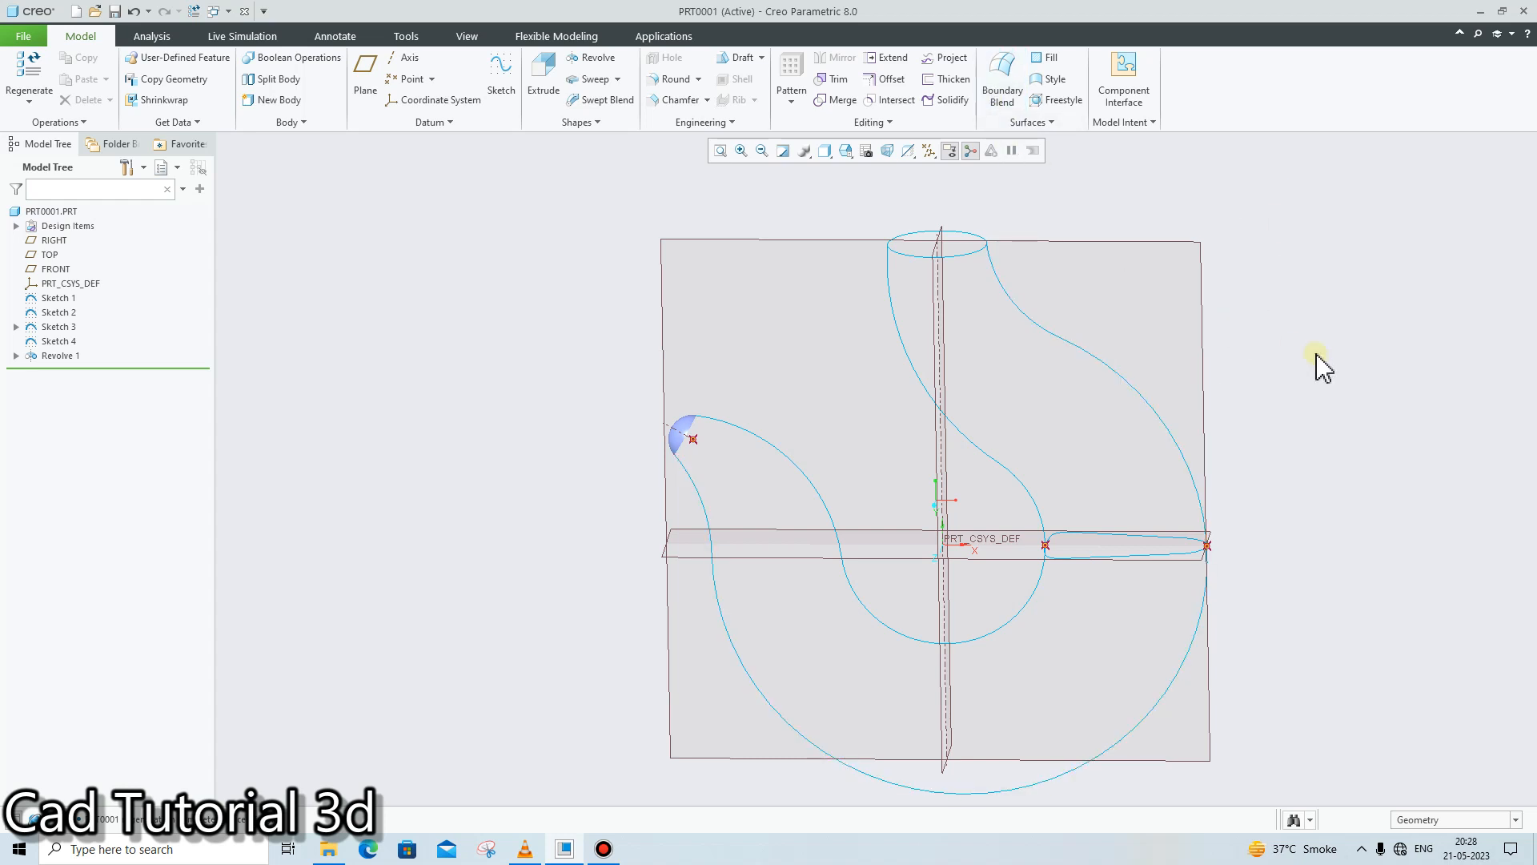
{"action": "mouse_move", "coordinate": [1256, 504]}
{"action": "middle_mouse_down"}
{"action": "mouse_move", "coordinate": [1258, 551]}
{"action": "mouse_move", "coordinate": [1039, 508]}
{"action": "middle_mouse_up"}
{"action": "left_click", "coordinate": [967, 379]}
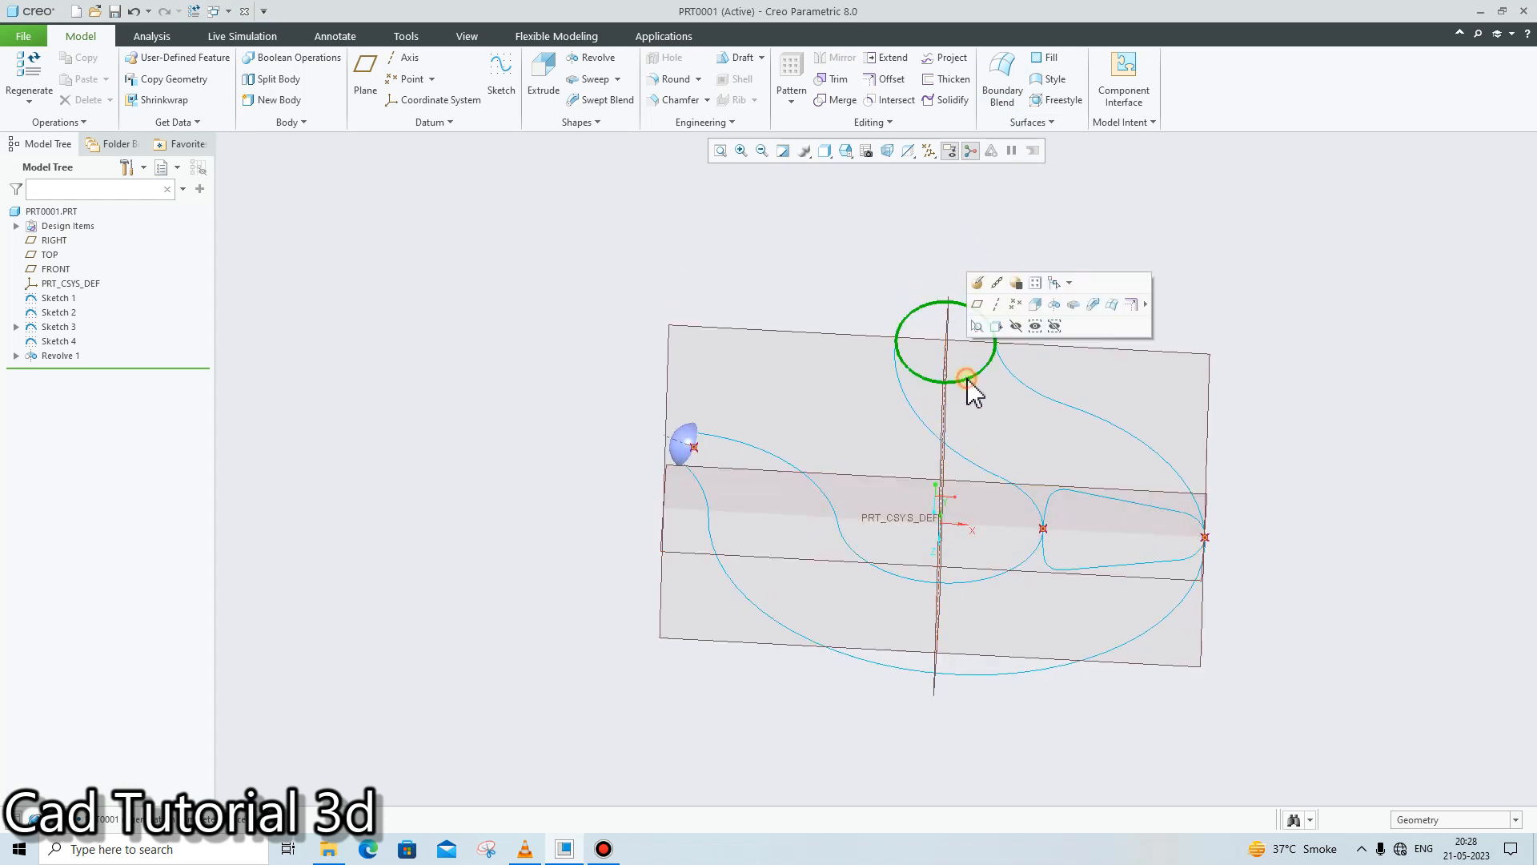
{"action": "left_click", "coordinate": [1072, 495]}
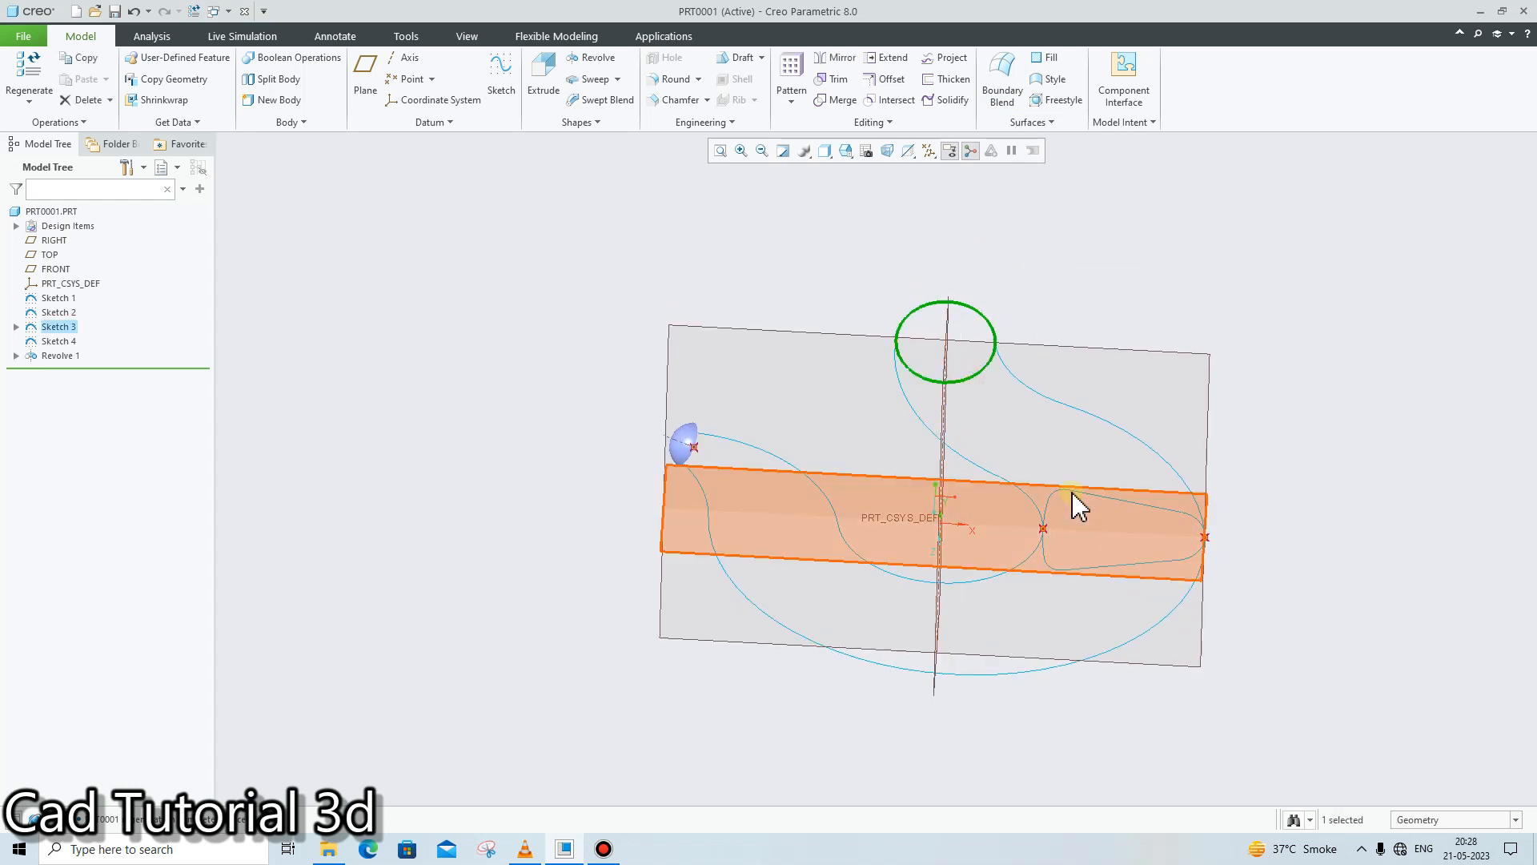
{"action": "left_click", "coordinate": [1097, 508]}
{"action": "left_click", "coordinate": [1372, 532]}
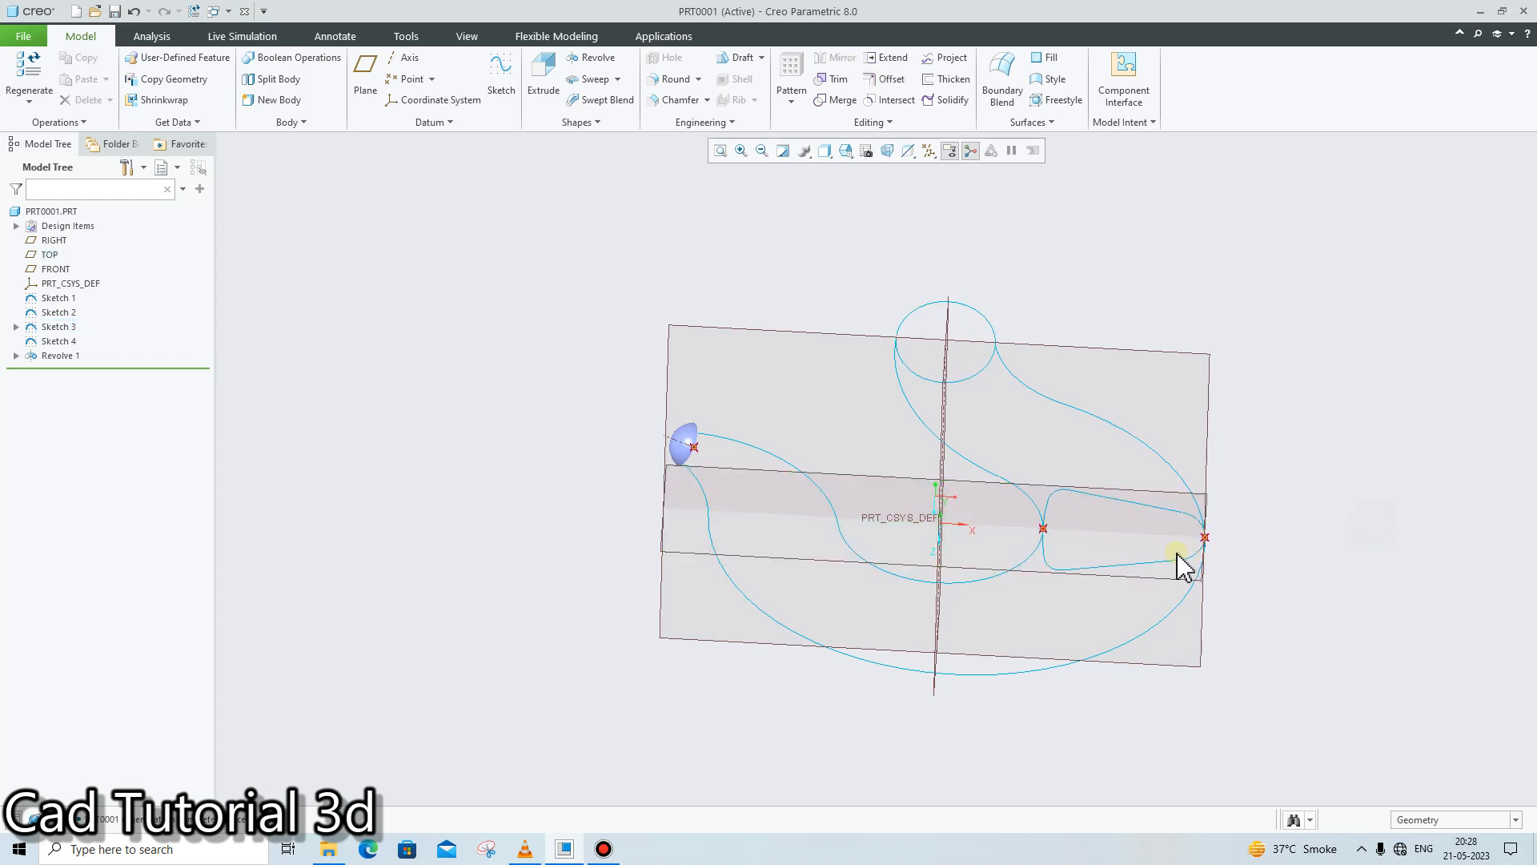
{"action": "left_click", "coordinate": [1177, 564]}
{"action": "middle_click_drag", "start_coordinate": [1225, 714], "coordinate": [1194, 659]}
{"action": "scroll", "coordinate": [703, 442], "scroll_direction": "down", "scroll_amount": 5}
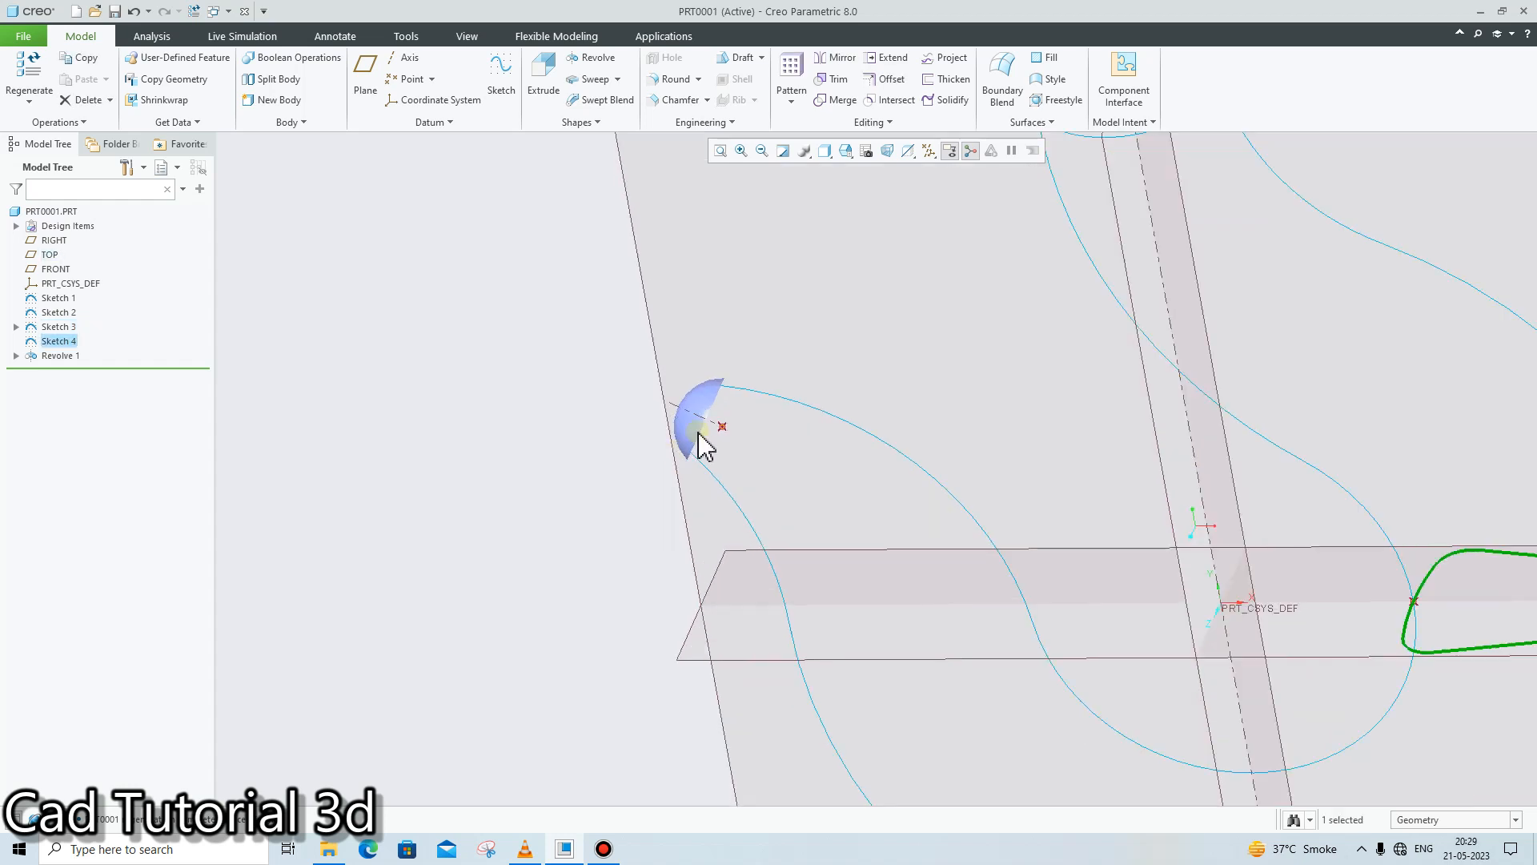
{"action": "middle_click_drag", "start_coordinate": [703, 442], "coordinate": [886, 405]}
{"action": "left_click", "coordinate": [861, 409]}
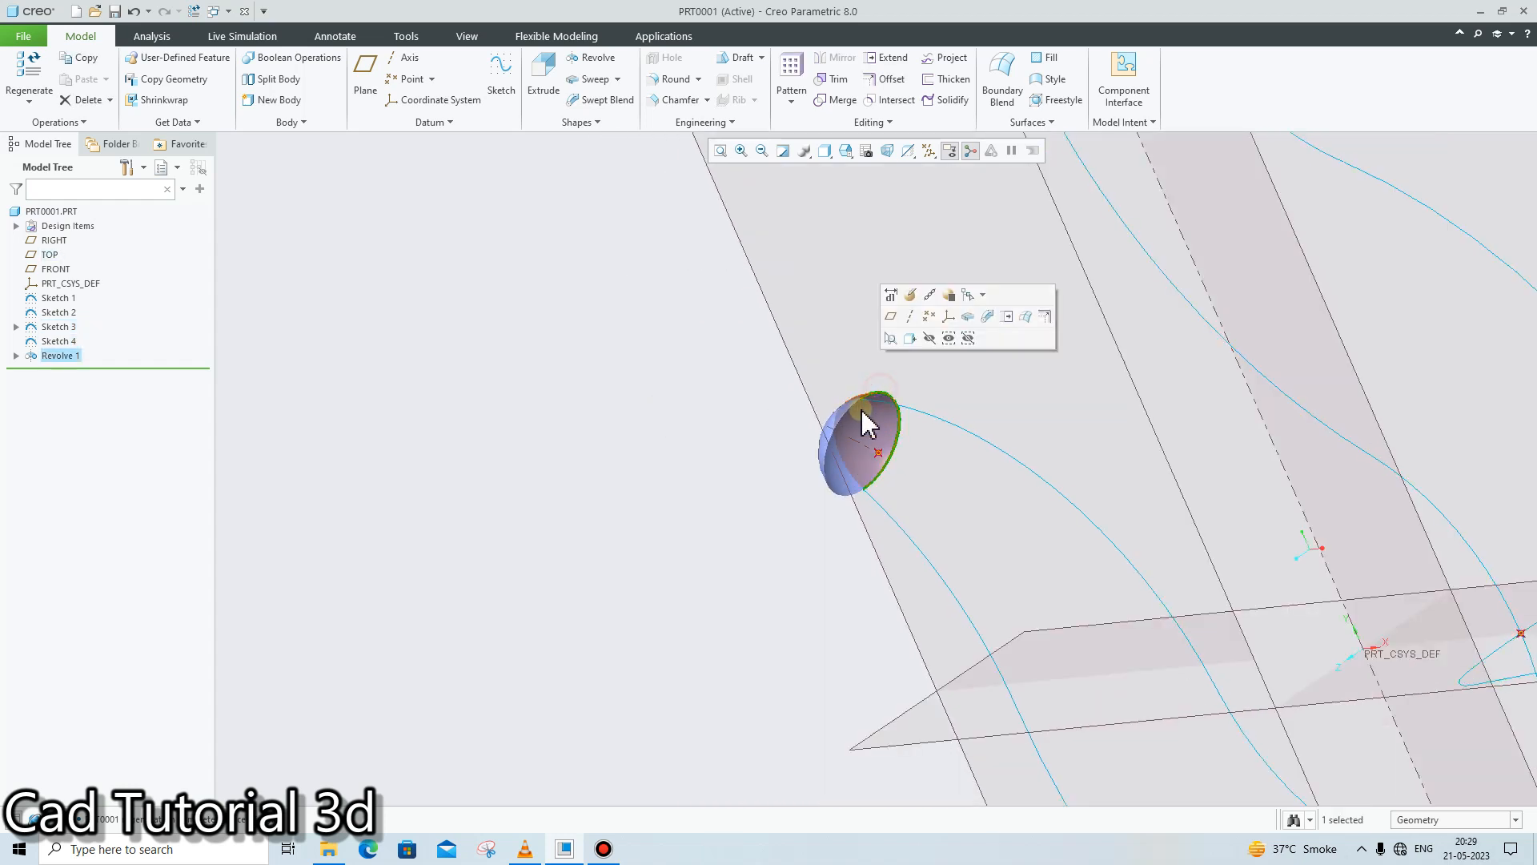
{"action": "left_click", "coordinate": [852, 411], "text": "ctrl"}
{"action": "scroll", "coordinate": [915, 452], "scroll_direction": "up", "scroll_amount": 3}
{"action": "middle_click_drag", "start_coordinate": [1237, 496], "coordinate": [1277, 576]}
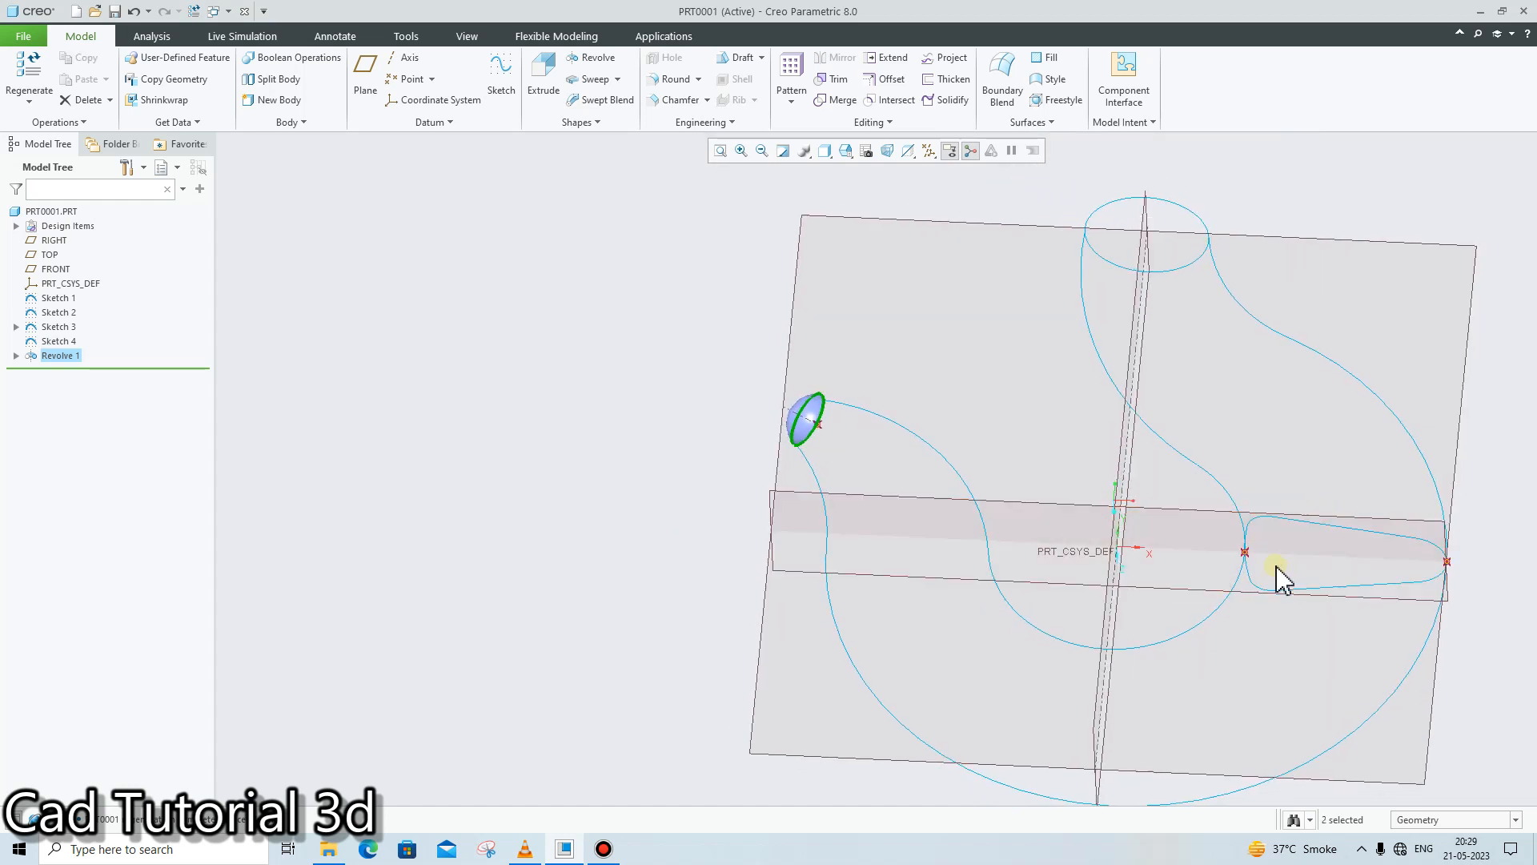
Inspect the inner and outer hook curves running from the revolved cap to the circular section
{"action": "left_click", "coordinate": [1221, 495]}
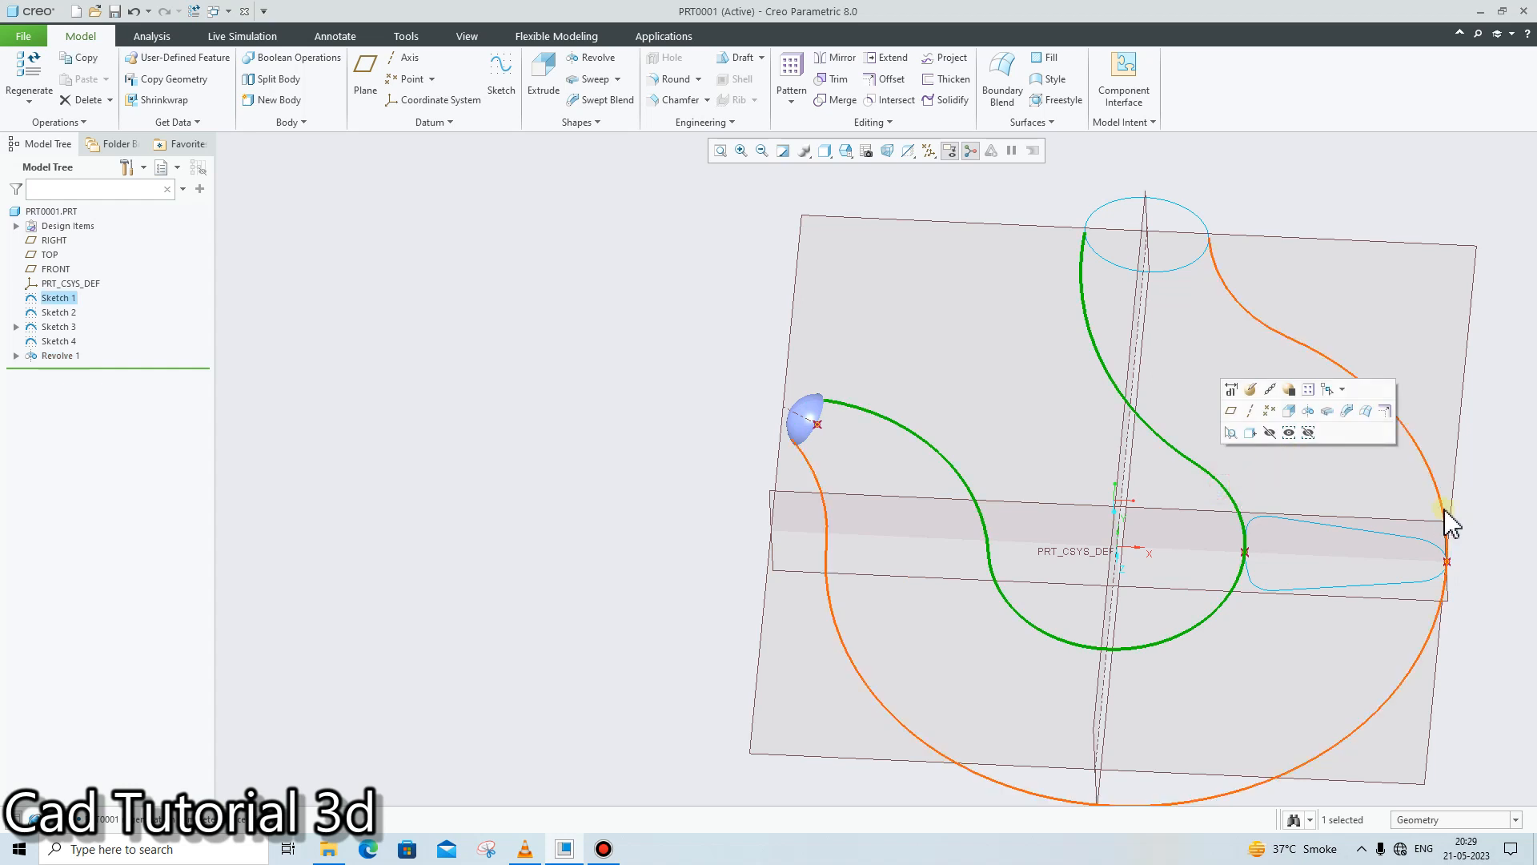
{"action": "left_click", "coordinate": [1488, 436]}
{"action": "left_click", "coordinate": [1397, 431]}
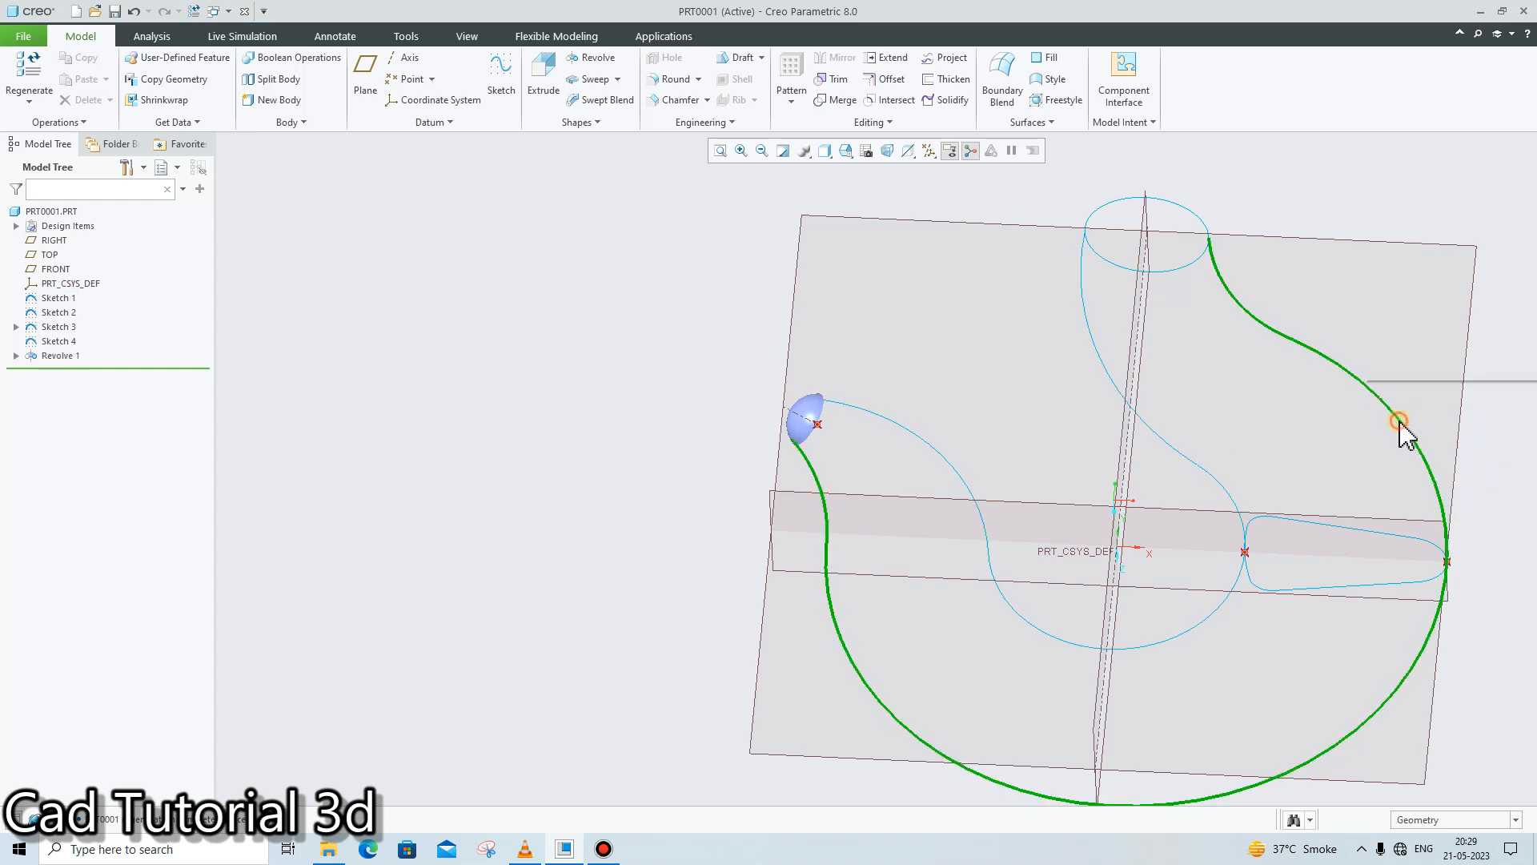
{"action": "mouse_move", "coordinate": [1488, 512]}
{"action": "middle_mouse_down"}
{"action": "mouse_move", "coordinate": [1476, 506]}
{"action": "mouse_move", "coordinate": [1495, 519]}
{"action": "middle_mouse_up"}
{"action": "scroll", "coordinate": [1501, 535], "scroll_direction": "up", "scroll_amount": 1}
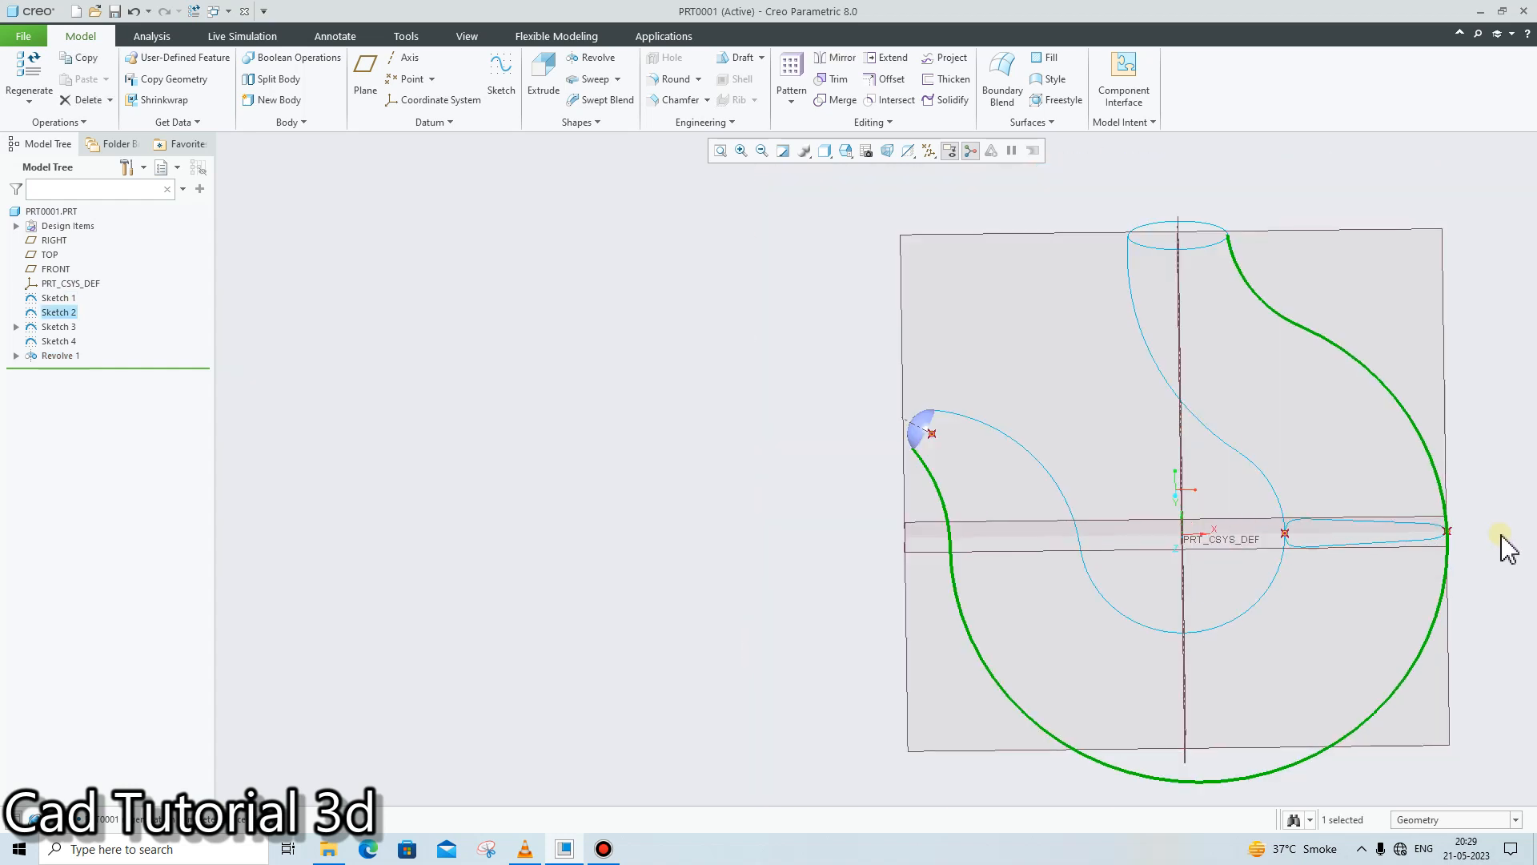
{"action": "scroll", "coordinate": [1502, 535], "scroll_direction": "down", "scroll_amount": 1}
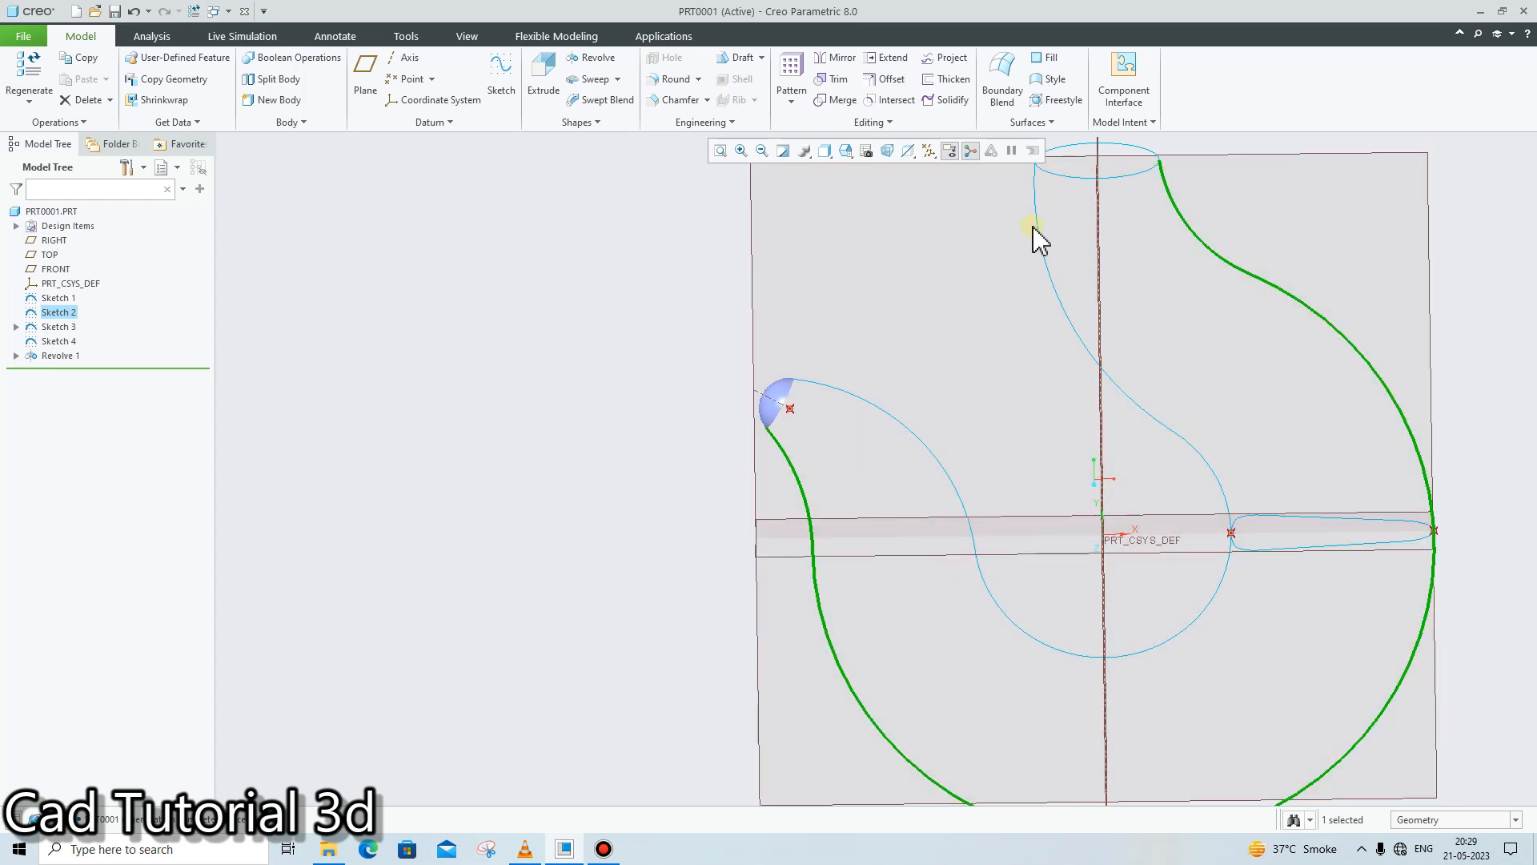
{"action": "scroll", "coordinate": [1185, 281], "scroll_direction": "up", "scroll_amount": 1}
{"action": "left_click", "coordinate": [1449, 321]}
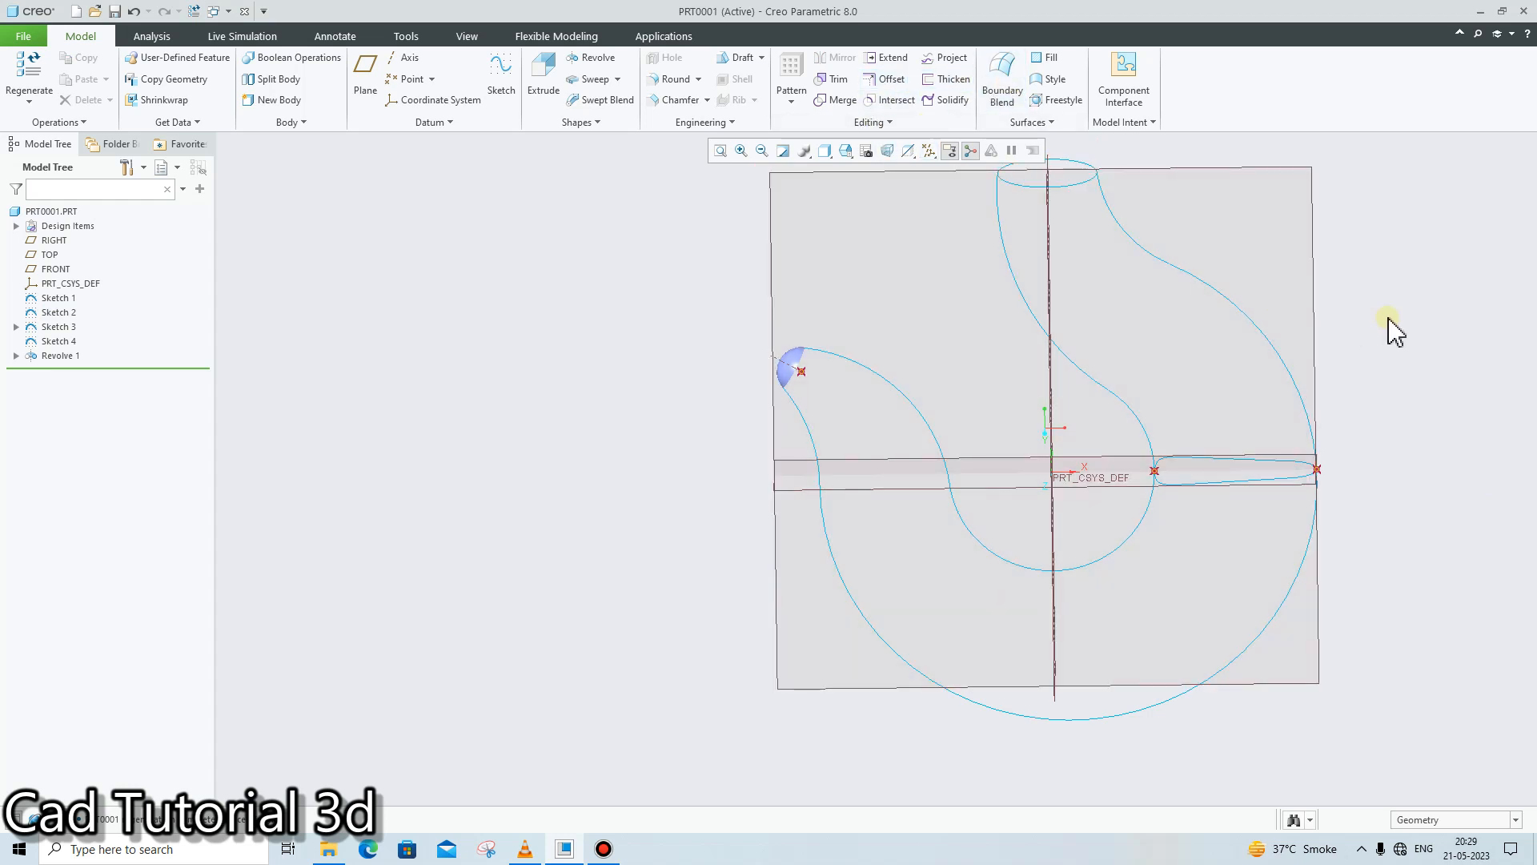
{"action": "scroll", "coordinate": [1388, 319], "scroll_direction": "up", "scroll_amount": 1}
{"action": "scroll", "coordinate": [1403, 304], "scroll_direction": "down", "scroll_amount": 1}
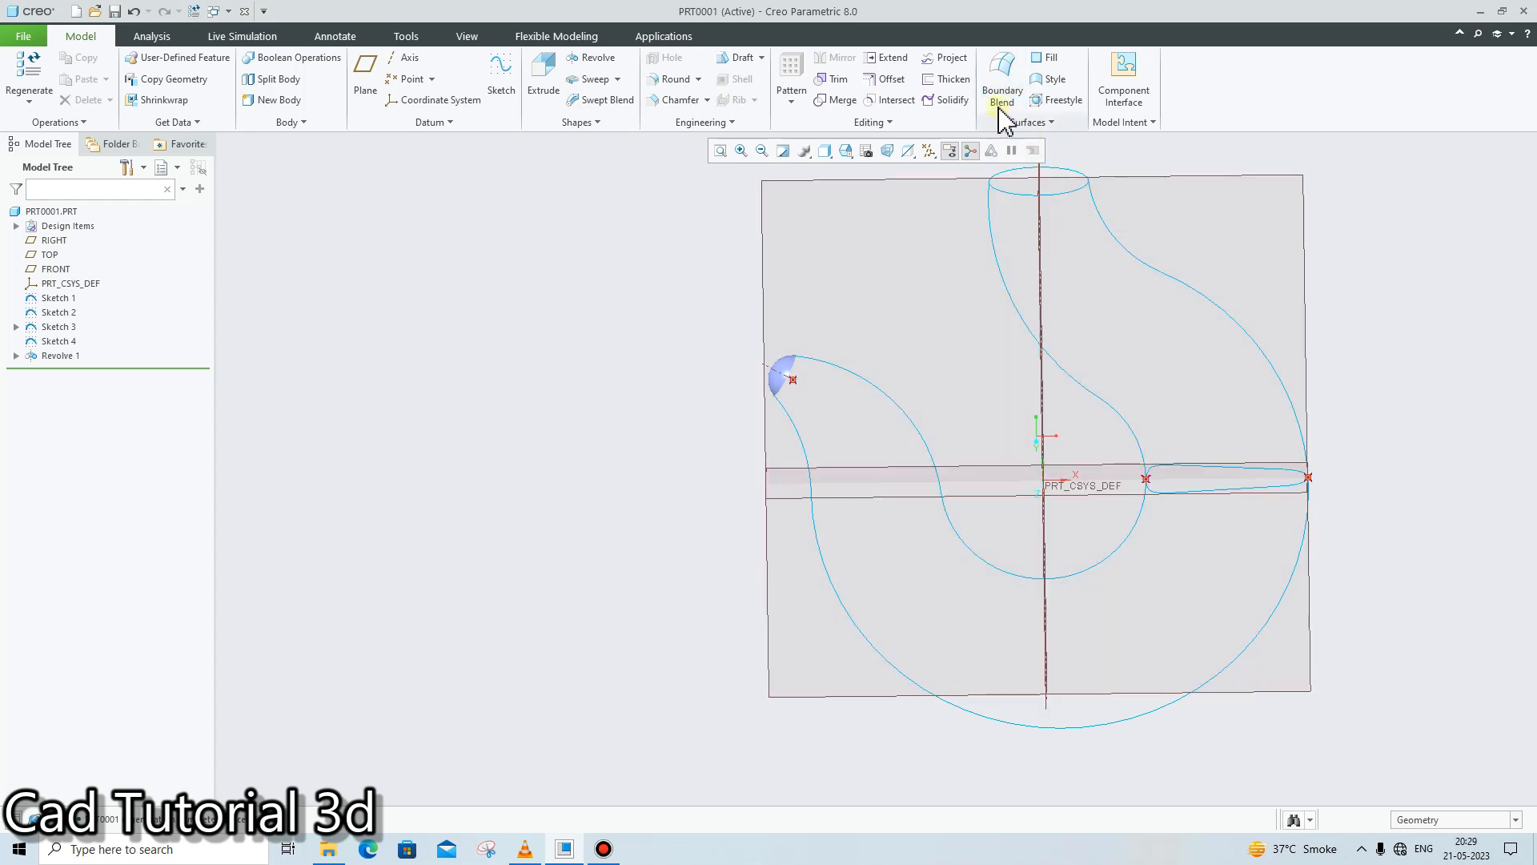
{"action": "left_click", "coordinate": [1392, 302]}
Start a Boundary Blend surface feature
{"action": "left_click", "coordinate": [1001, 103]}
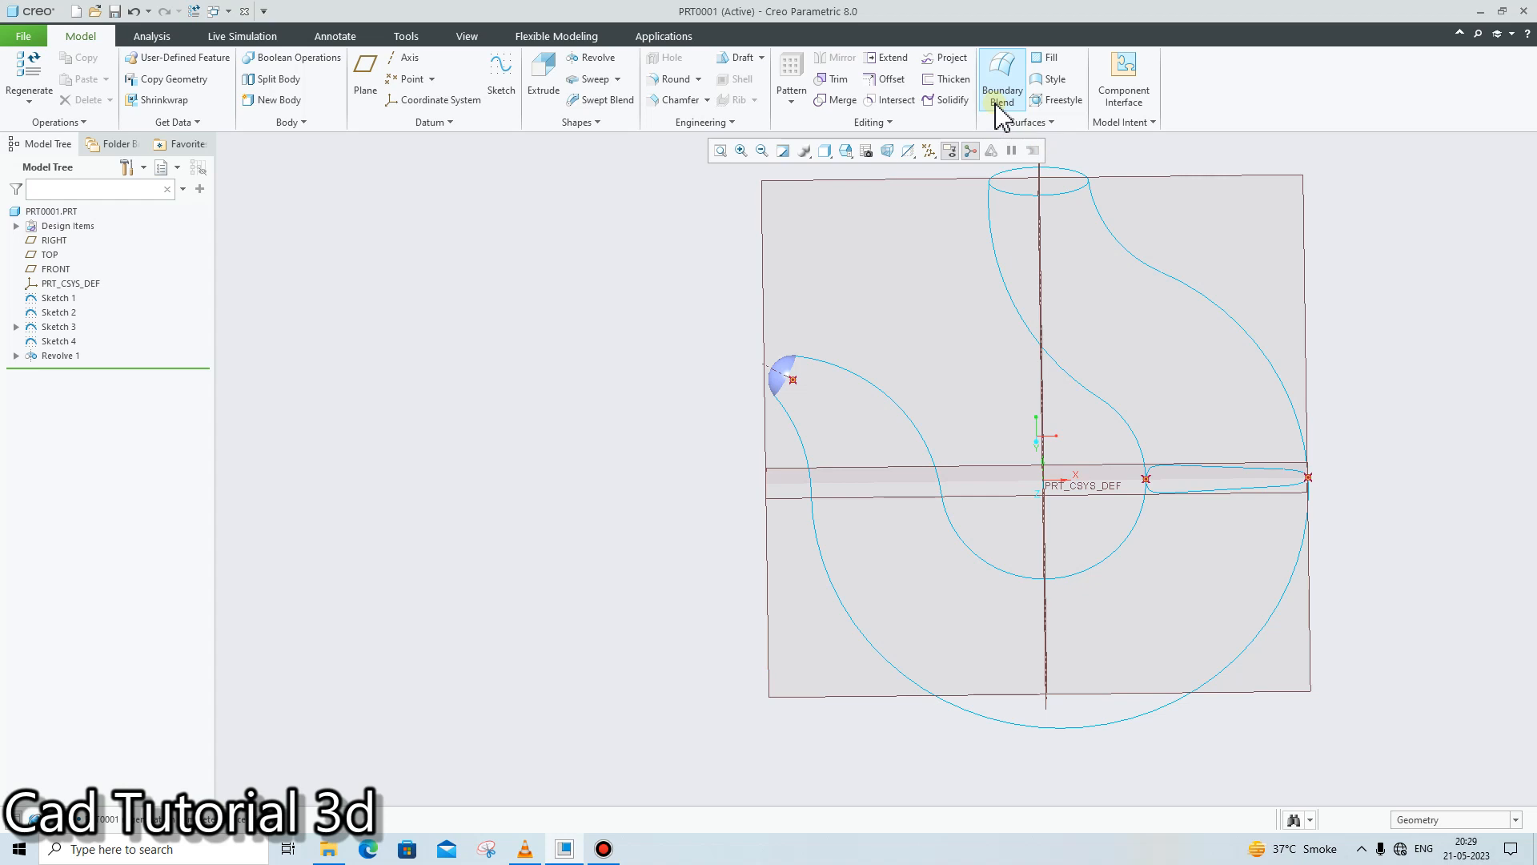
{"action": "left_click", "coordinate": [1390, 404]}
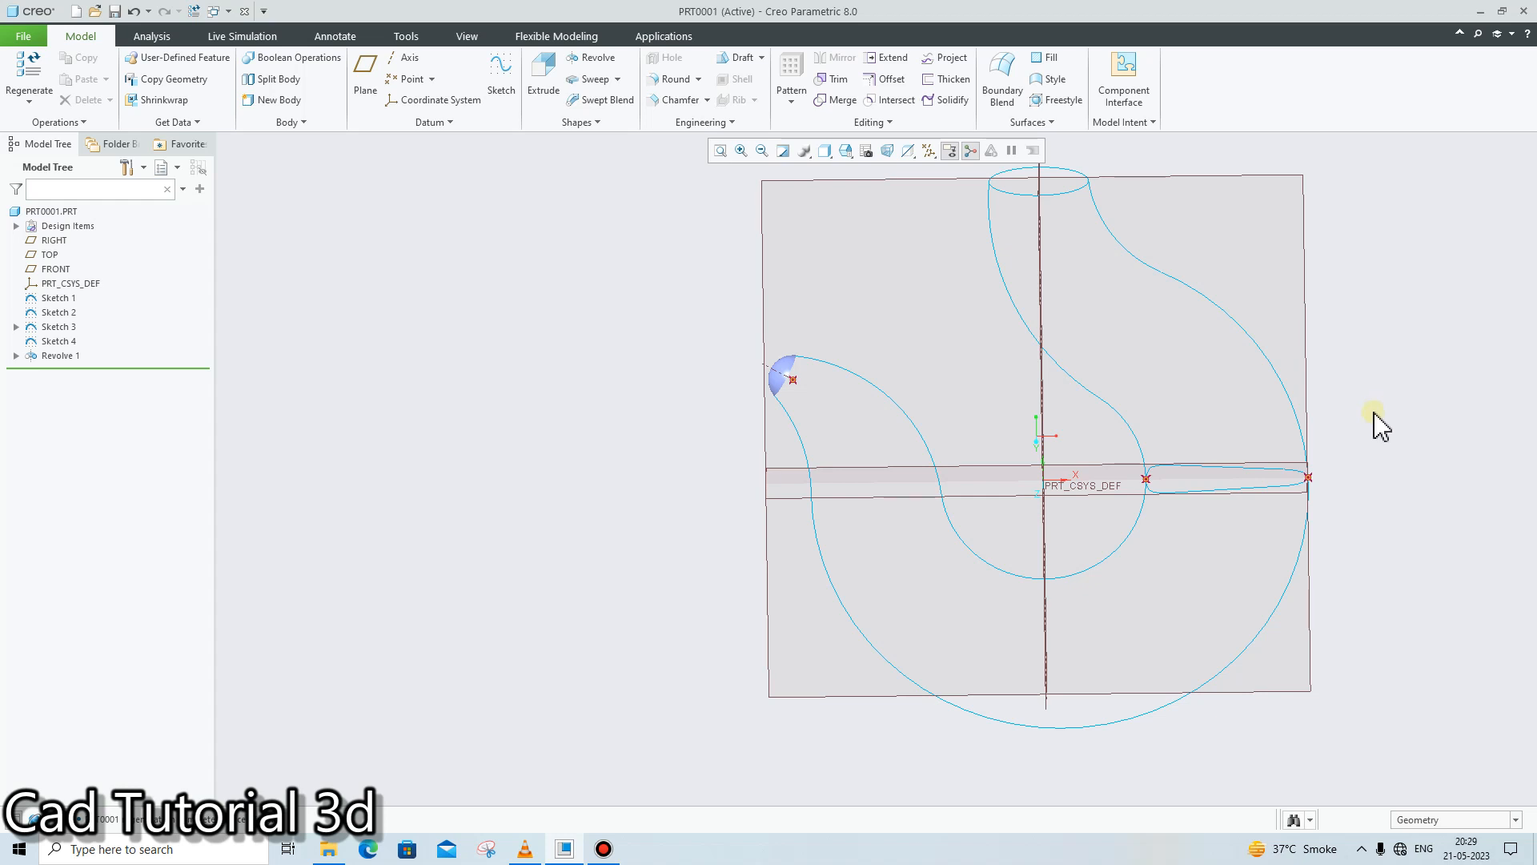
{"action": "left_click", "coordinate": [1000, 88]}
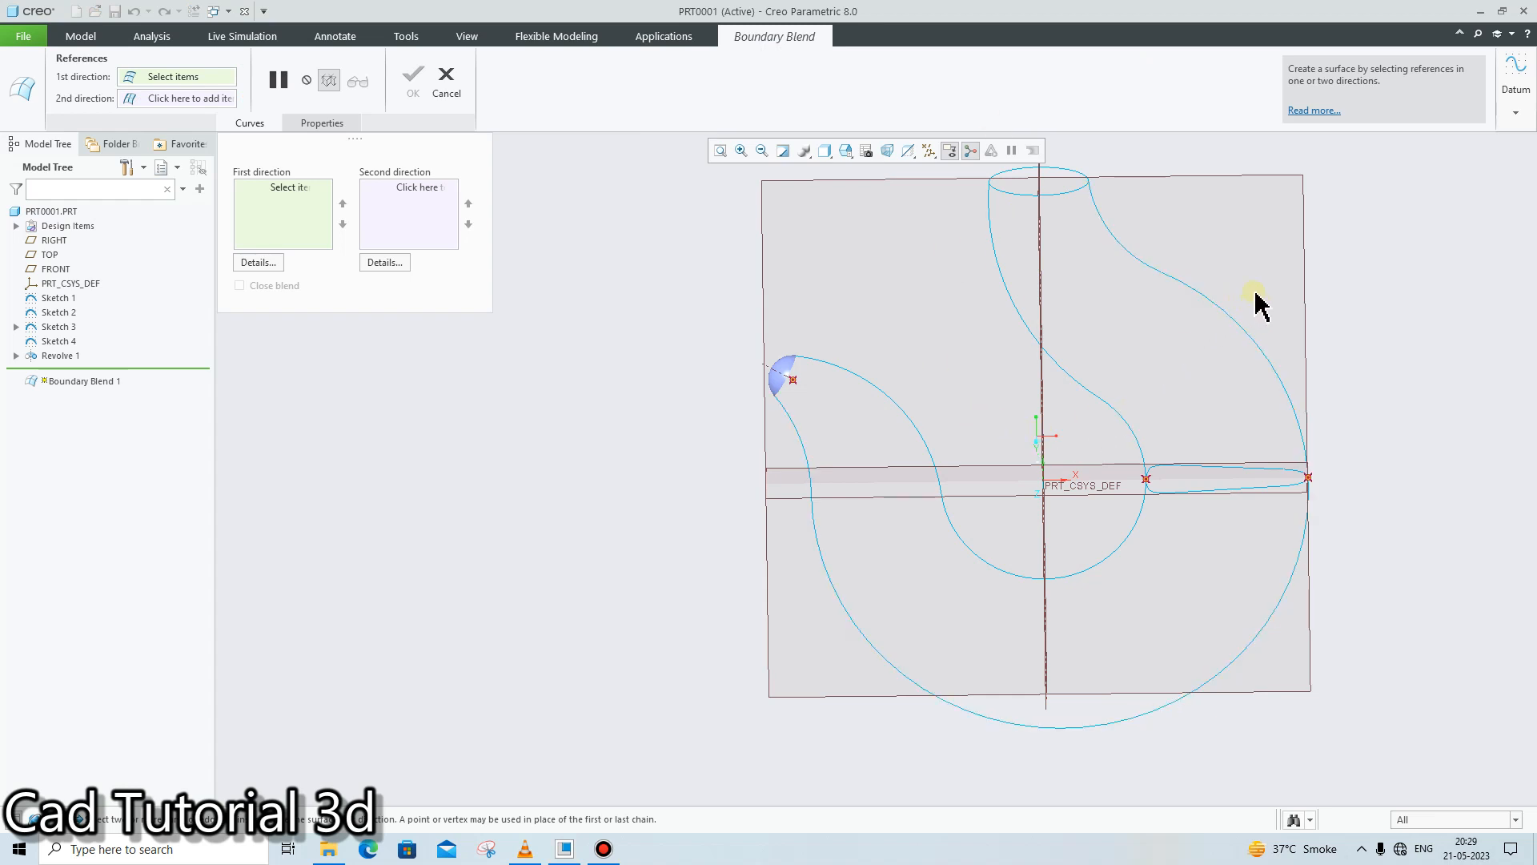
Examine the revolved cap's rim and the section sketches as possible chains for the blend's first direction
{"action": "middle_click_drag", "start_coordinate": [1255, 304], "coordinate": [1218, 325]}
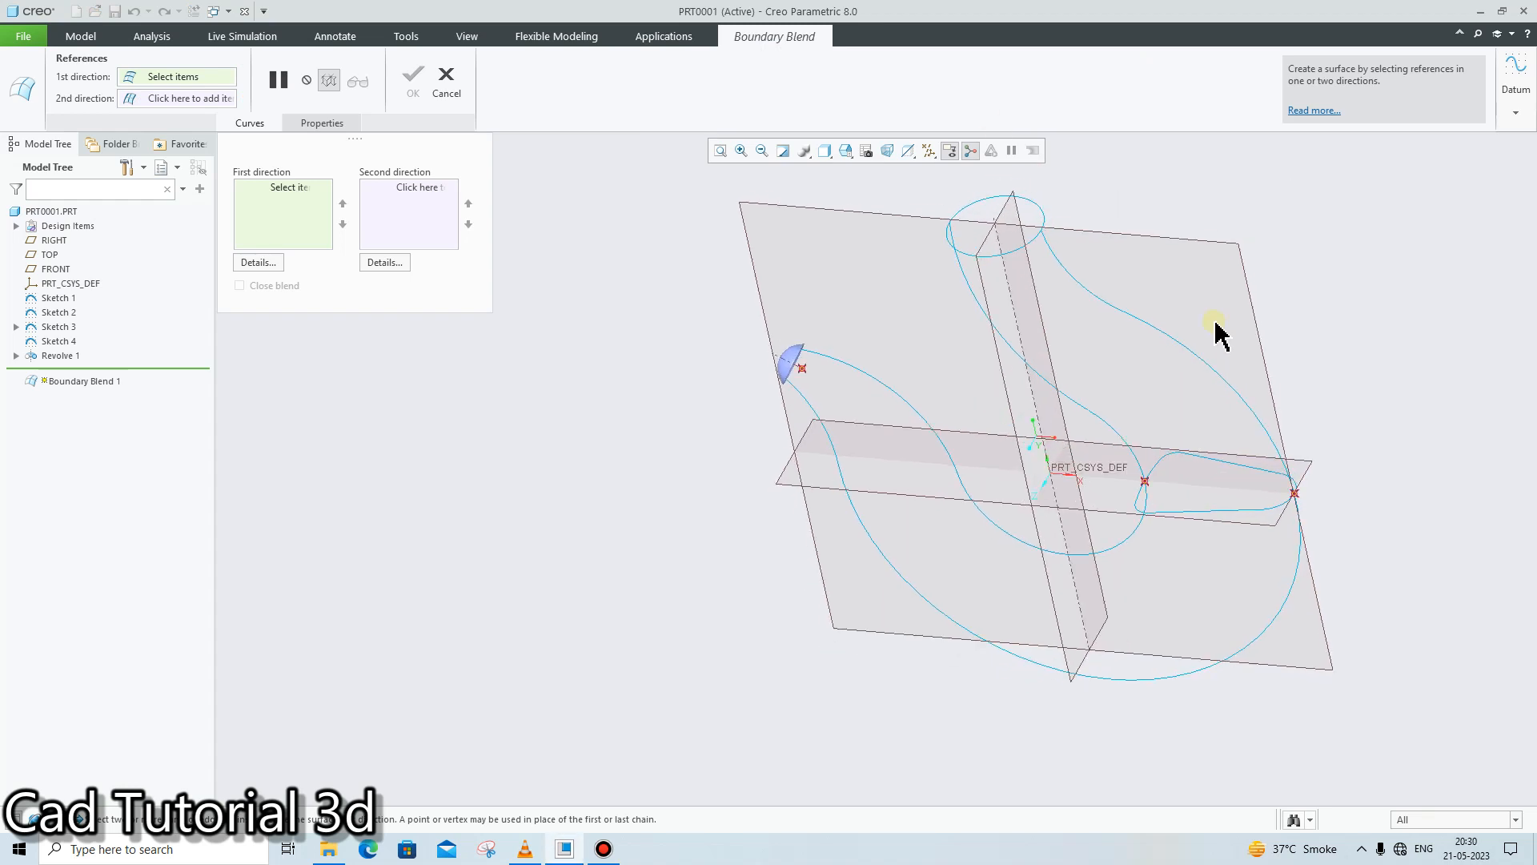
{"action": "middle_click_drag", "start_coordinate": [979, 420], "coordinate": [940, 368]}
{"action": "scroll", "coordinate": [752, 429], "scroll_direction": "down", "scroll_amount": 3}
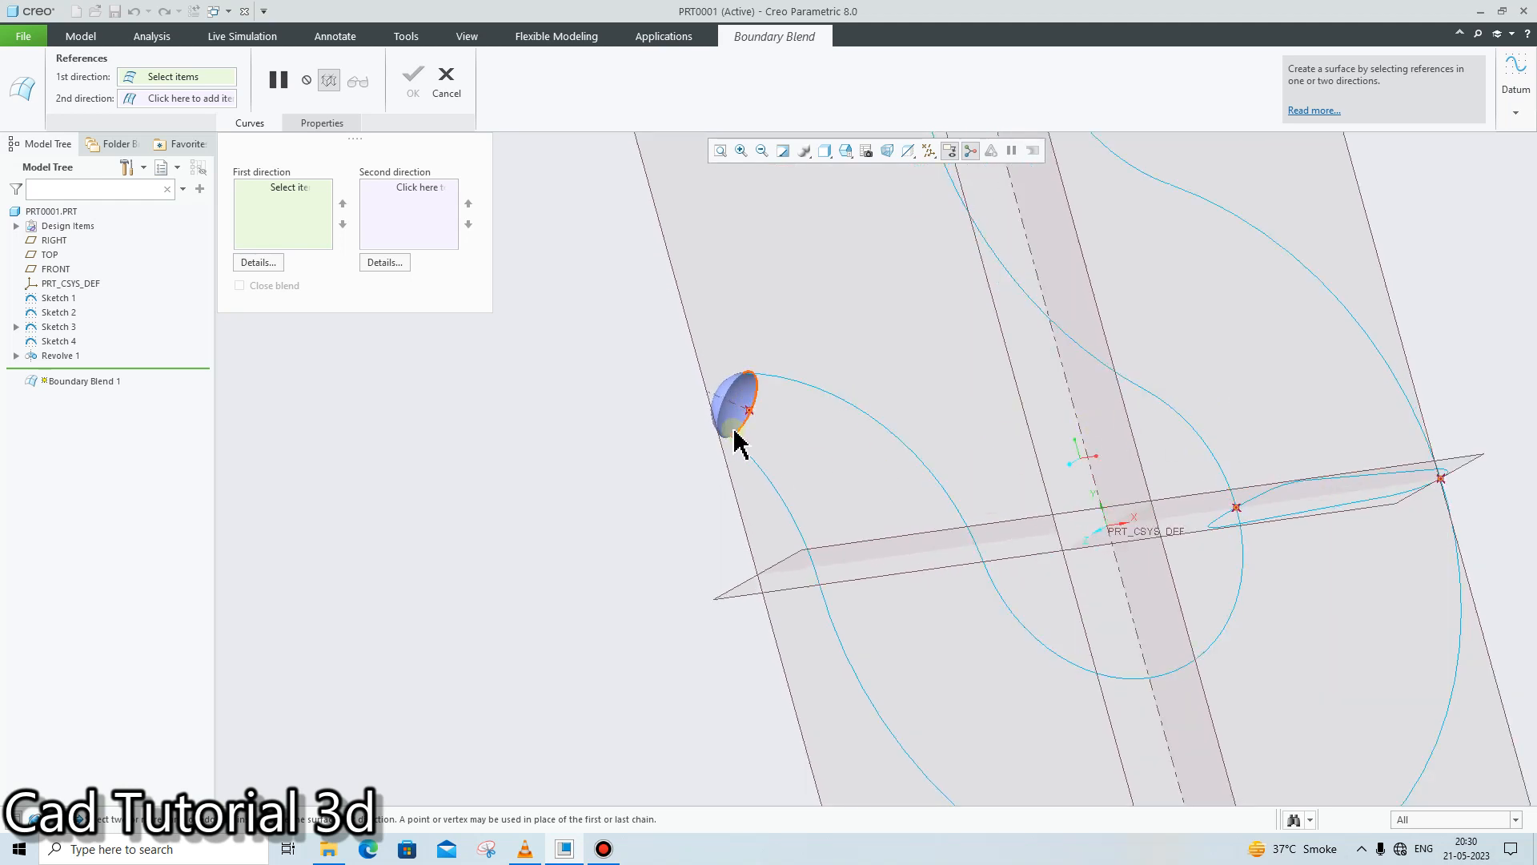
{"action": "scroll", "coordinate": [737, 432], "scroll_direction": "down", "scroll_amount": 2}
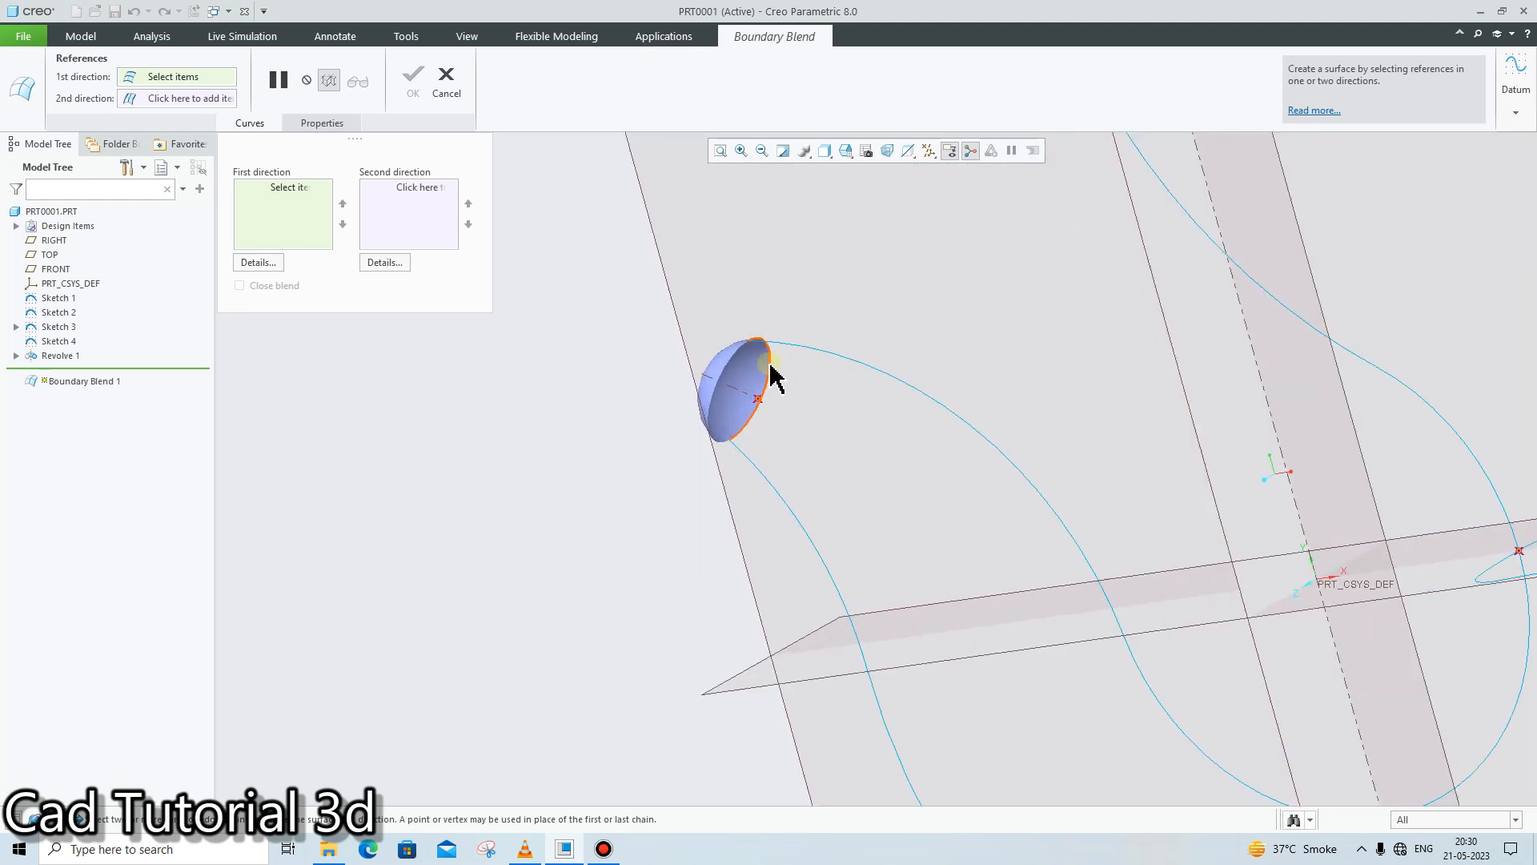
{"action": "scroll", "coordinate": [776, 373], "scroll_direction": "down", "scroll_amount": 2}
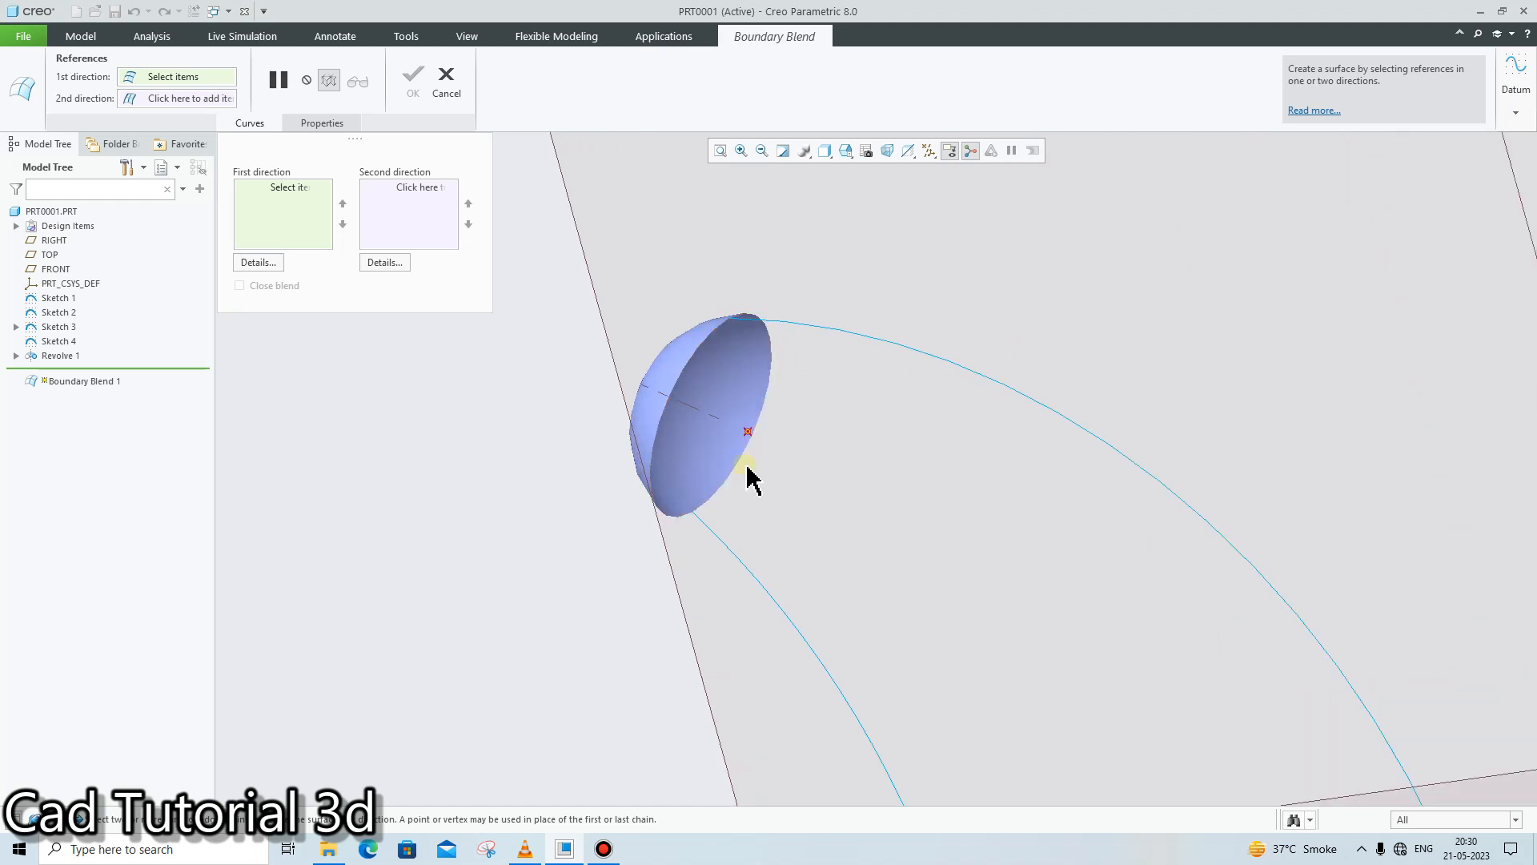
{"action": "scroll", "coordinate": [1001, 513], "scroll_direction": "up", "scroll_amount": 5}
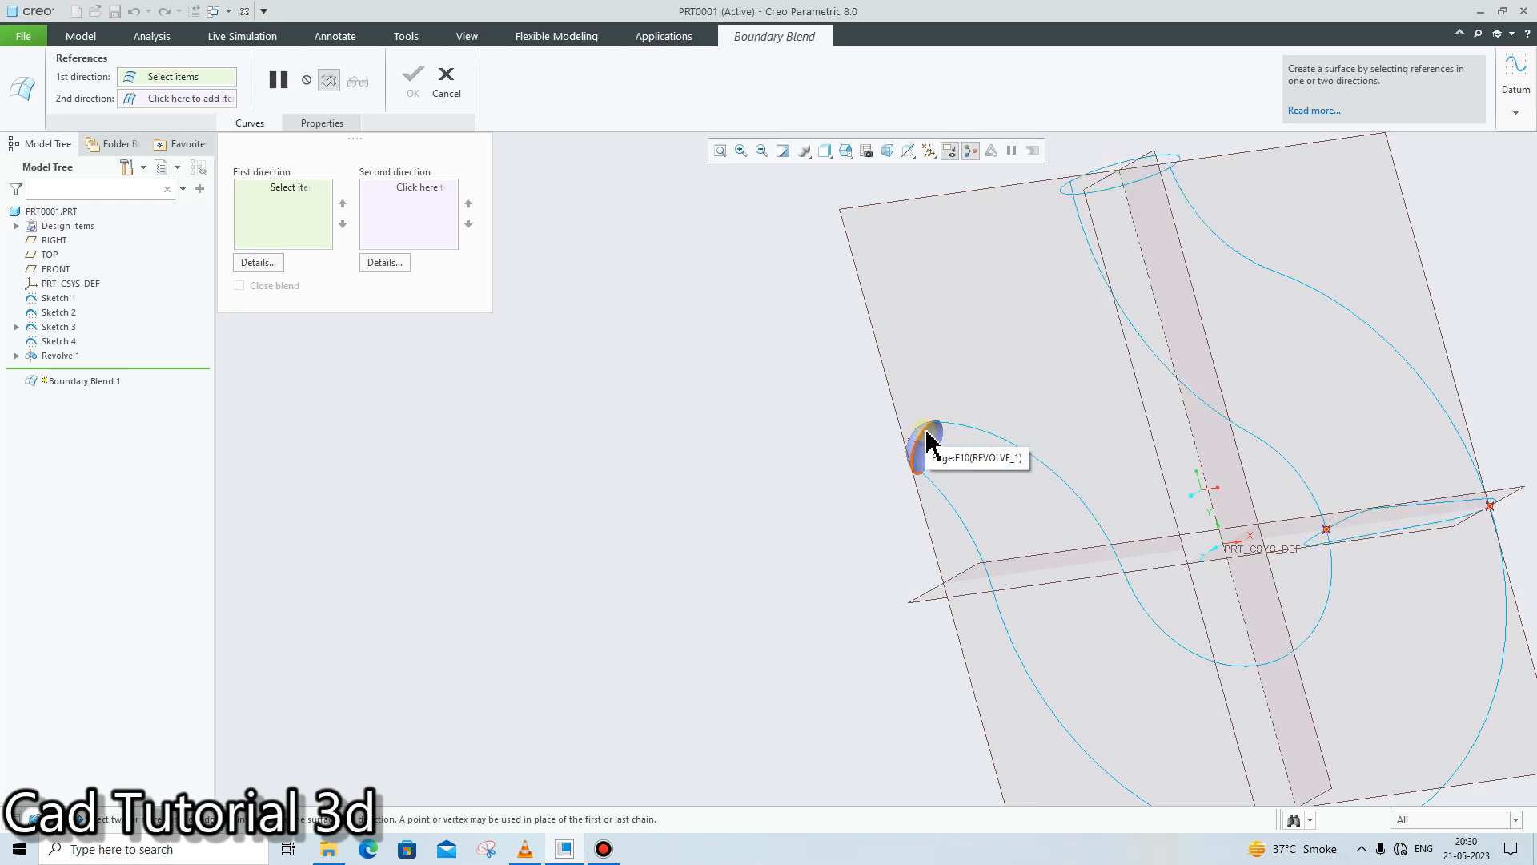
{"action": "scroll", "coordinate": [927, 443], "scroll_direction": "down", "scroll_amount": 3}
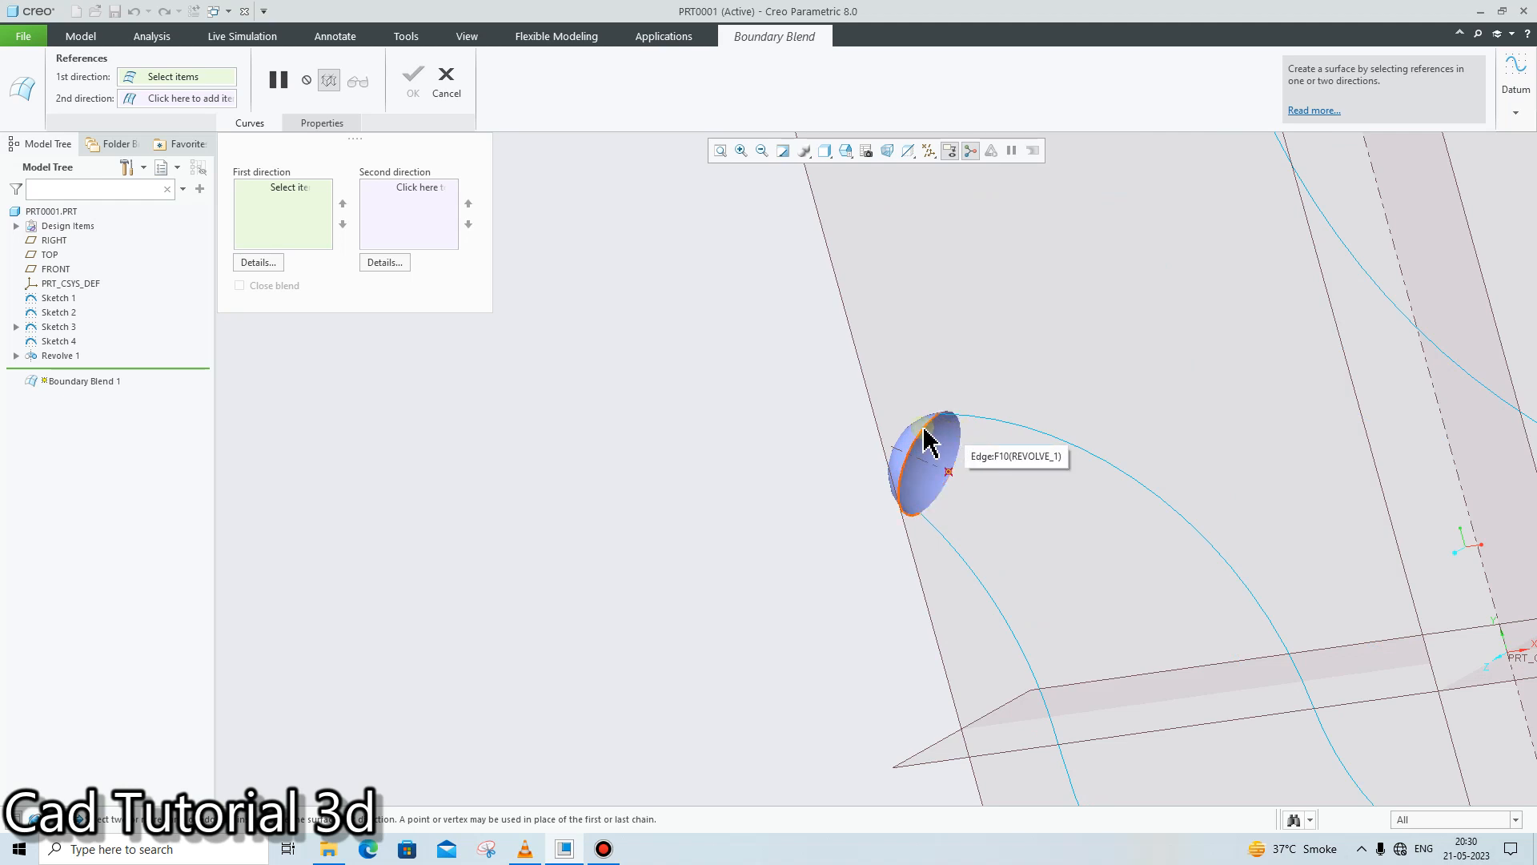
{"action": "scroll", "coordinate": [1174, 555], "scroll_direction": "up", "scroll_amount": 4}
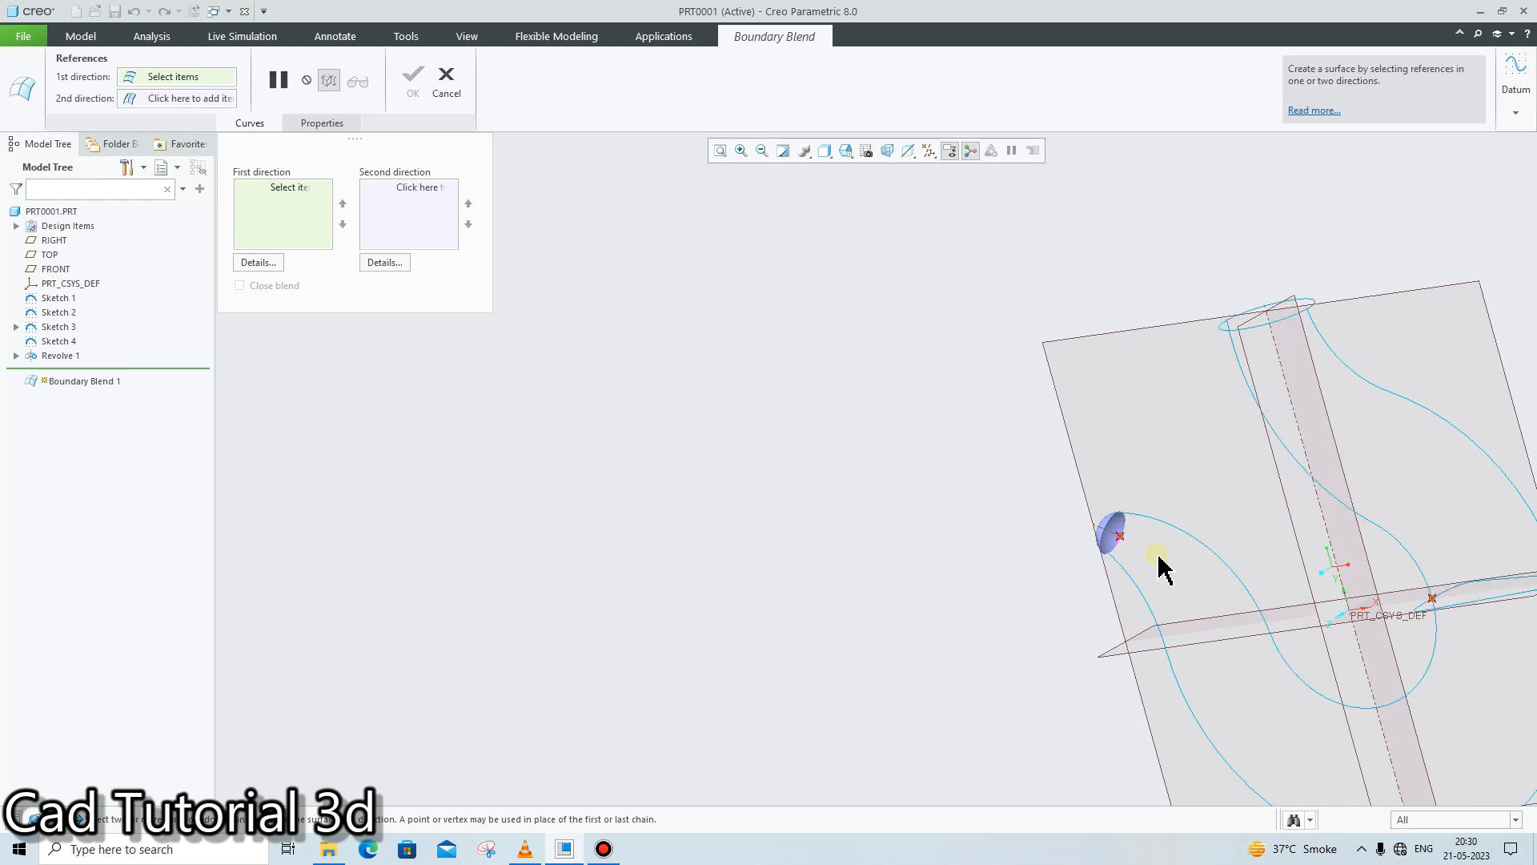
{"action": "scroll", "coordinate": [1237, 602], "scroll_direction": "down", "scroll_amount": 2}
{"action": "scroll", "coordinate": [1233, 589], "scroll_direction": "up", "scroll_amount": 2}
{"action": "scroll", "coordinate": [1476, 591], "scroll_direction": "up", "scroll_amount": 2}
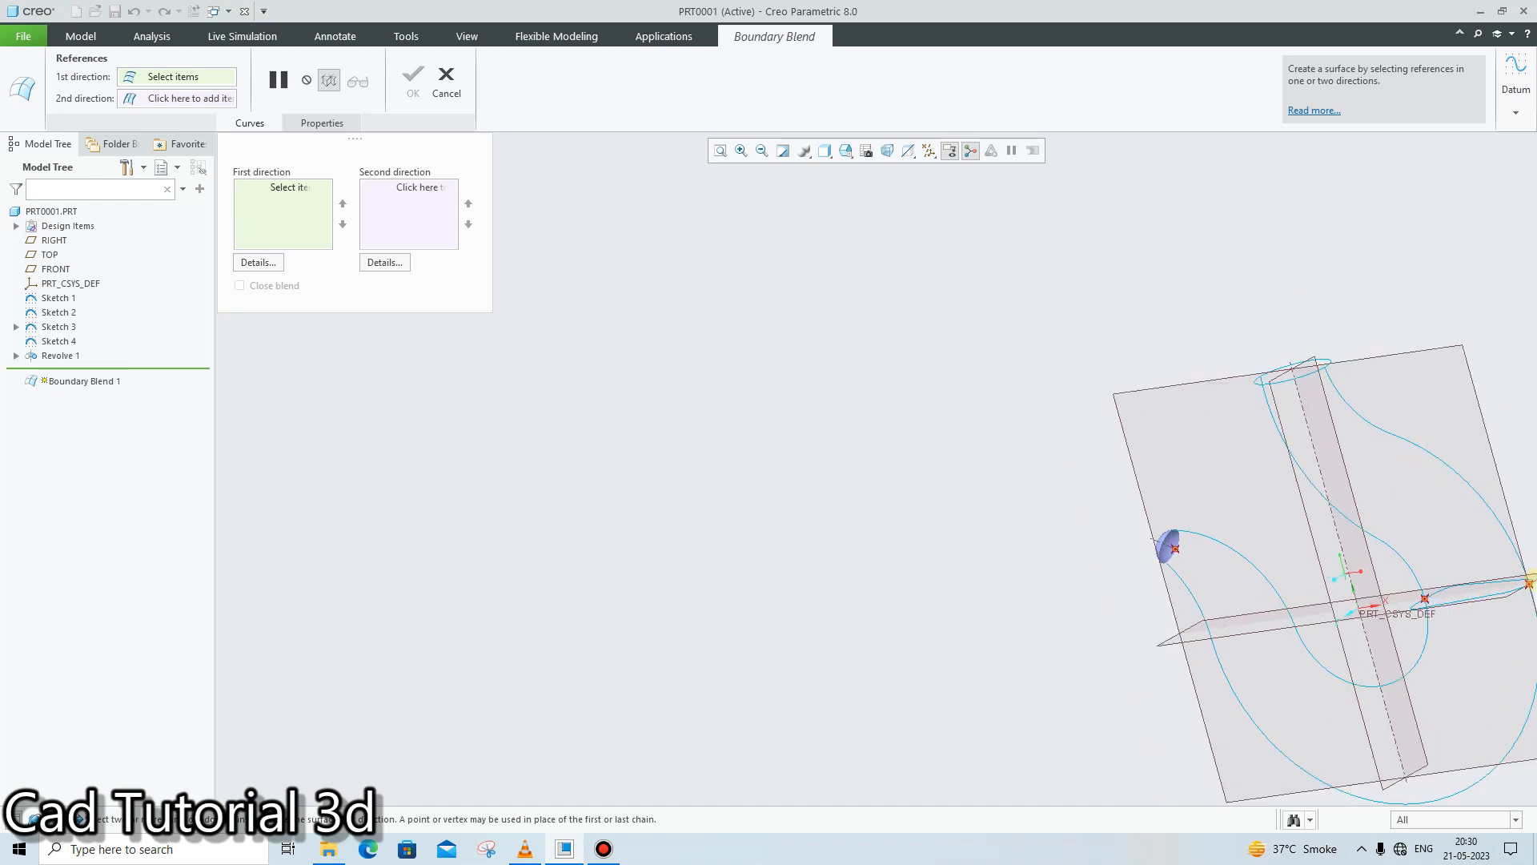
{"action": "scroll", "coordinate": [1522, 586], "scroll_direction": "down", "scroll_amount": 2}
{"action": "scroll", "coordinate": [1124, 535], "scroll_direction": "down", "scroll_amount": 2}
{"action": "scroll", "coordinate": [1101, 544], "scroll_direction": "down", "scroll_amount": 1}
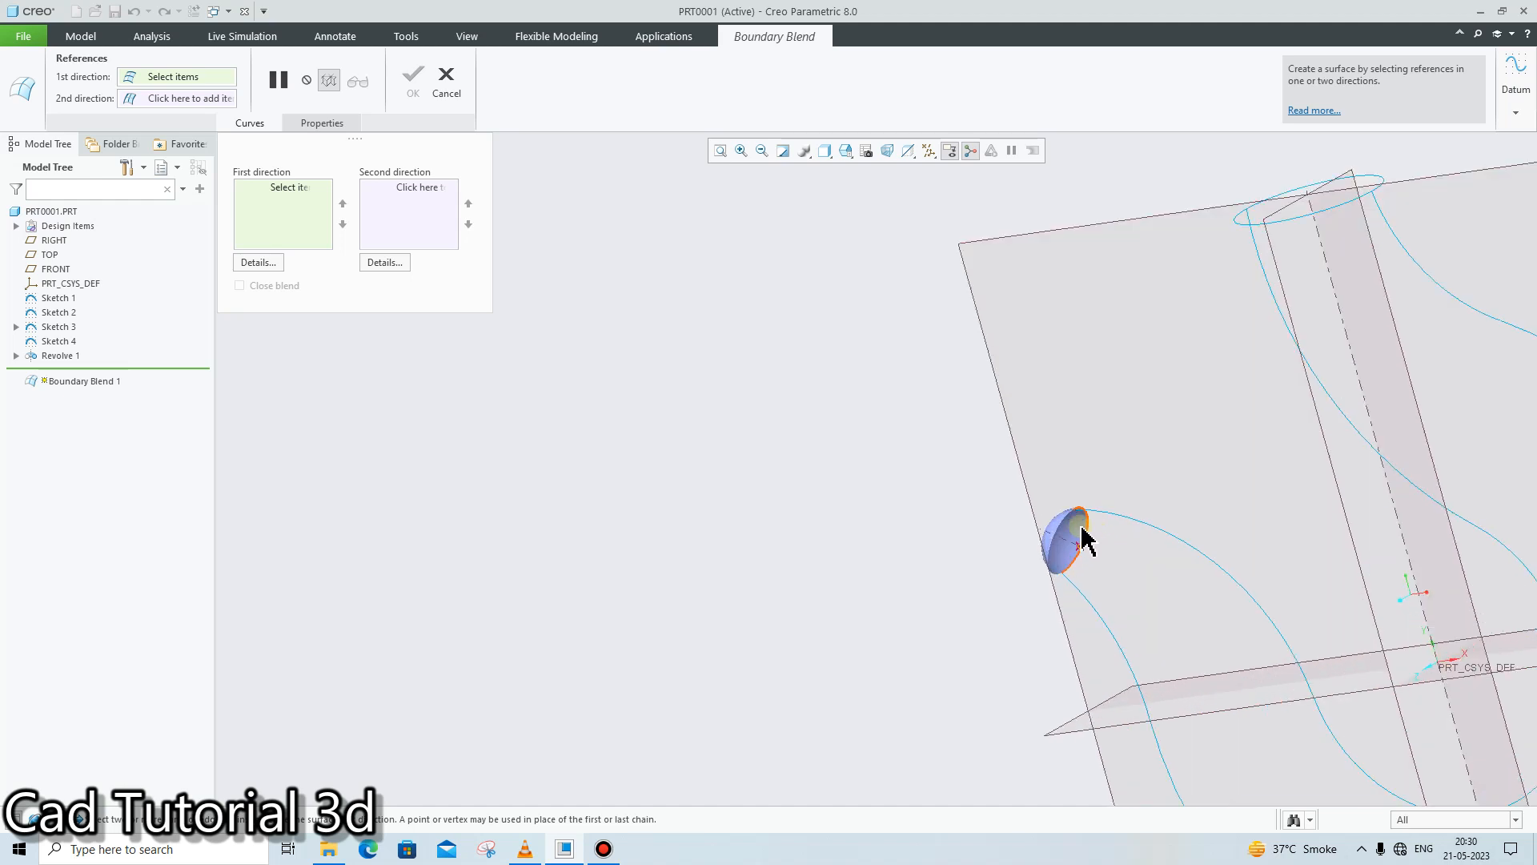
{"action": "scroll", "coordinate": [1150, 525], "scroll_direction": "up", "scroll_amount": 2}
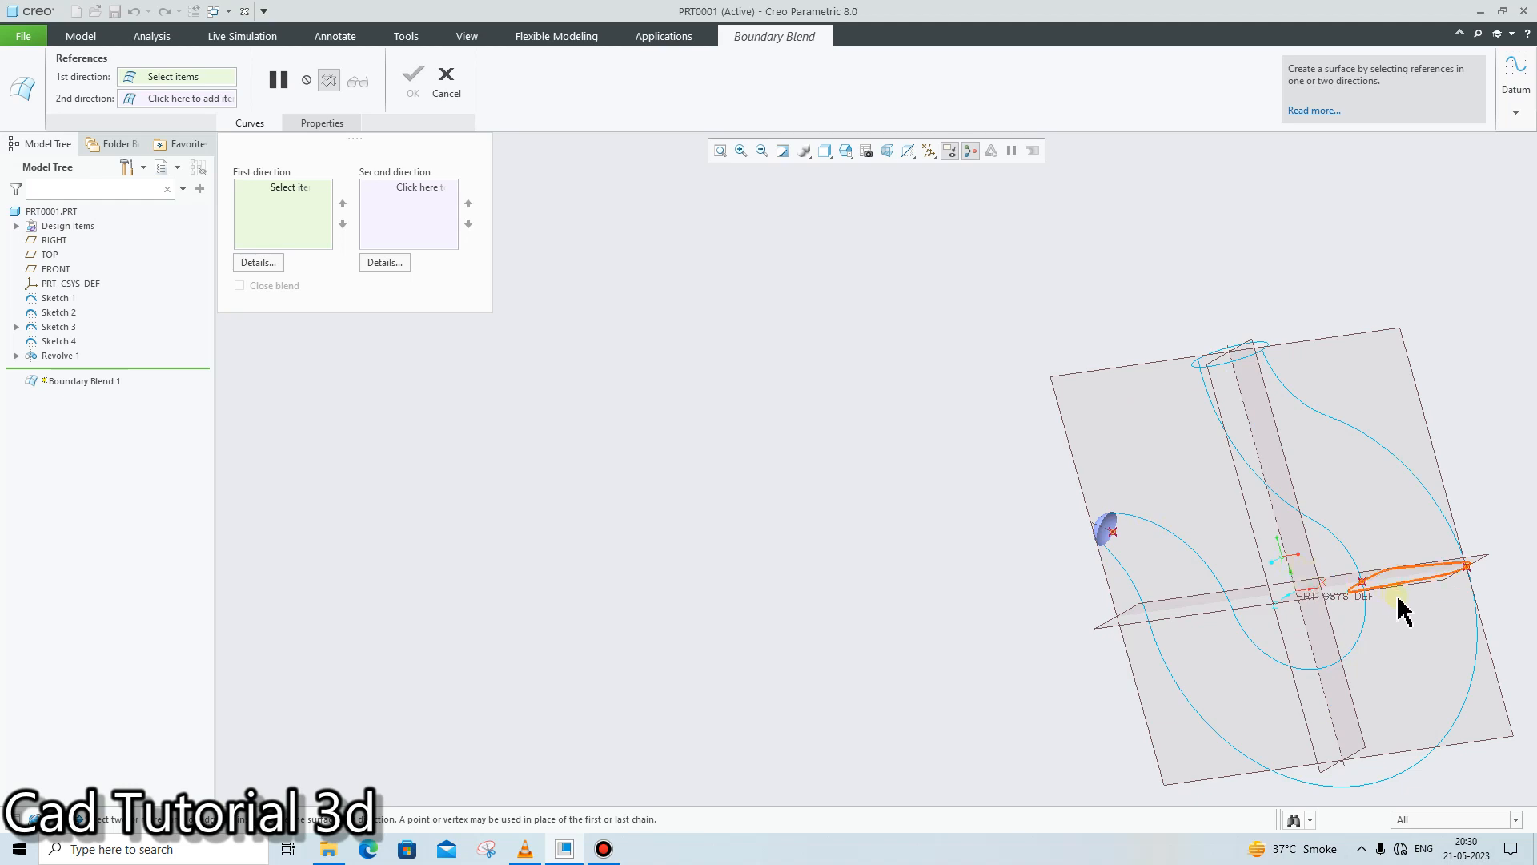
{"action": "scroll", "coordinate": [1314, 593], "scroll_direction": "down", "scroll_amount": 1}
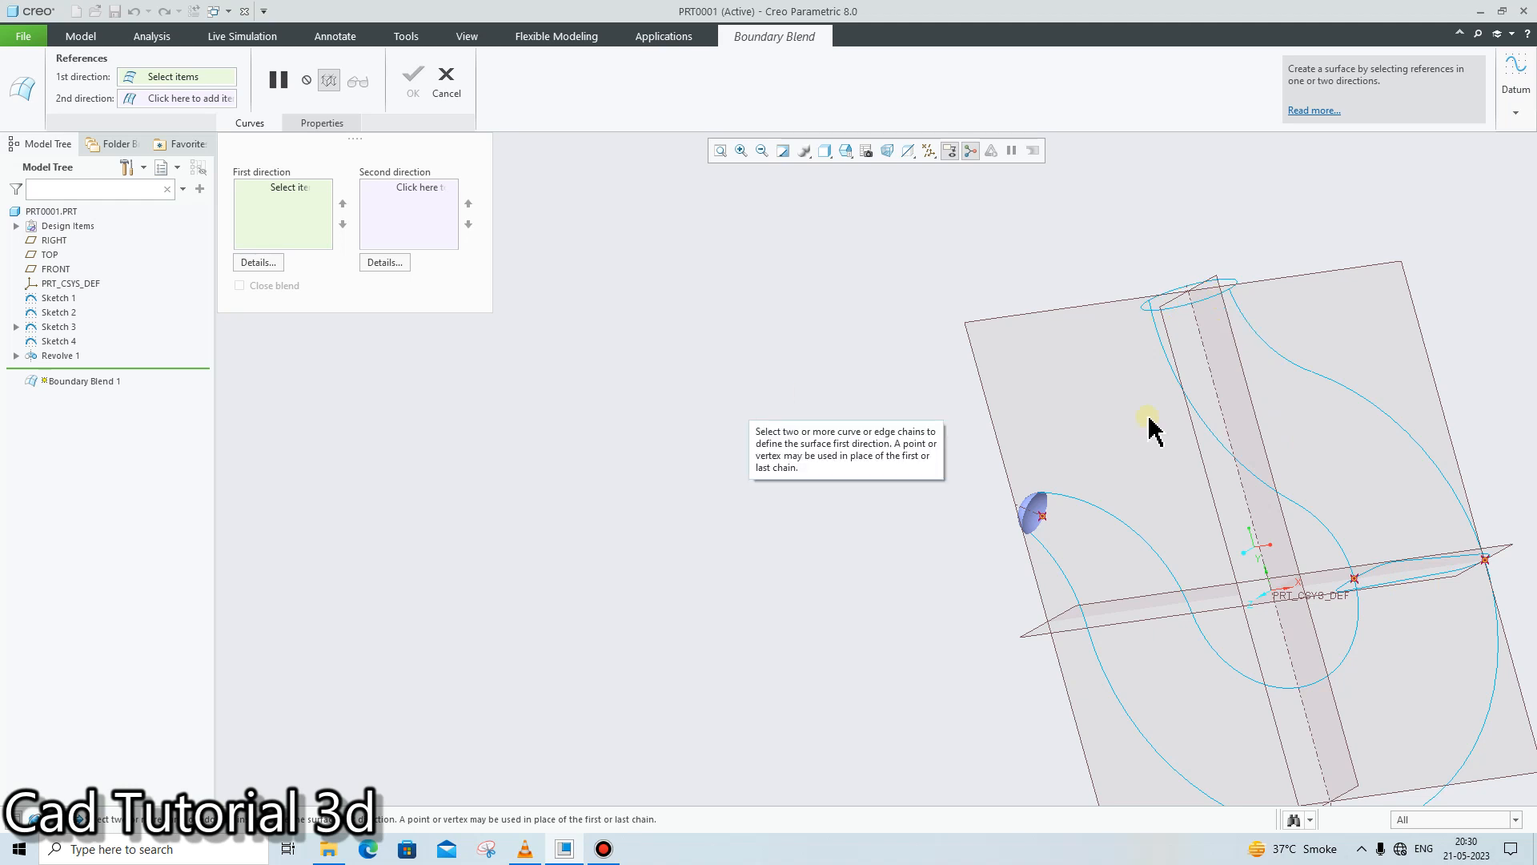
Define the first chain of the blend's first direction from both half edges of the revolved cap's open rim
{"action": "scroll", "coordinate": [997, 509], "scroll_direction": "down", "scroll_amount": 2}
{"action": "scroll", "coordinate": [1001, 510], "scroll_direction": "down", "scroll_amount": 2}
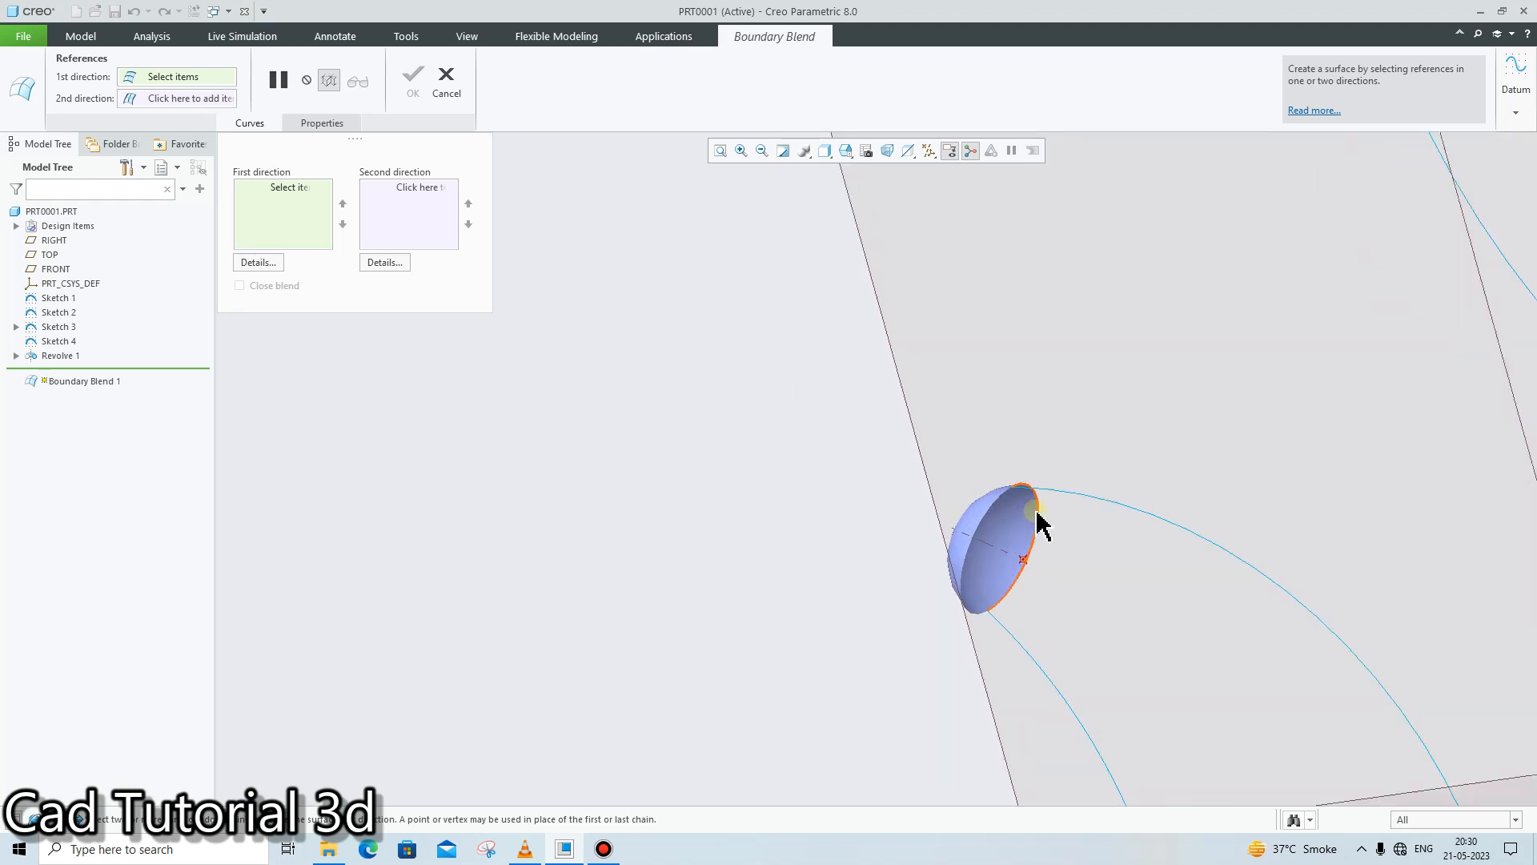
{"action": "left_click", "coordinate": [1037, 516]}
{"action": "scroll", "coordinate": [1076, 651], "scroll_direction": "down", "scroll_amount": 1}
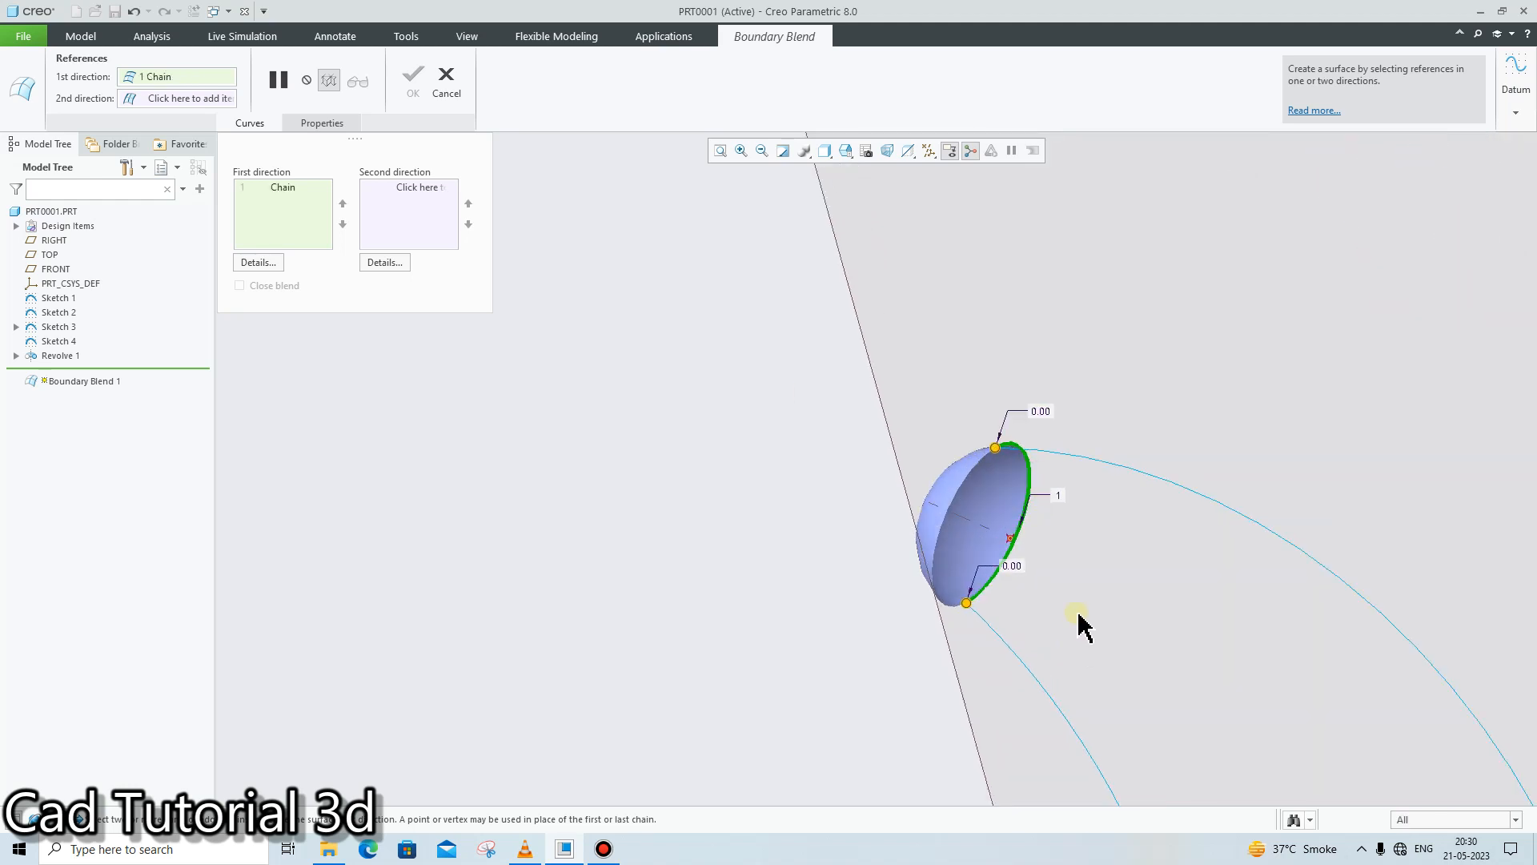
{"action": "middle_click_drag", "start_coordinate": [1078, 613], "coordinate": [1054, 609]}
{"action": "scroll", "coordinate": [1291, 628], "scroll_direction": "down", "scroll_amount": 1}
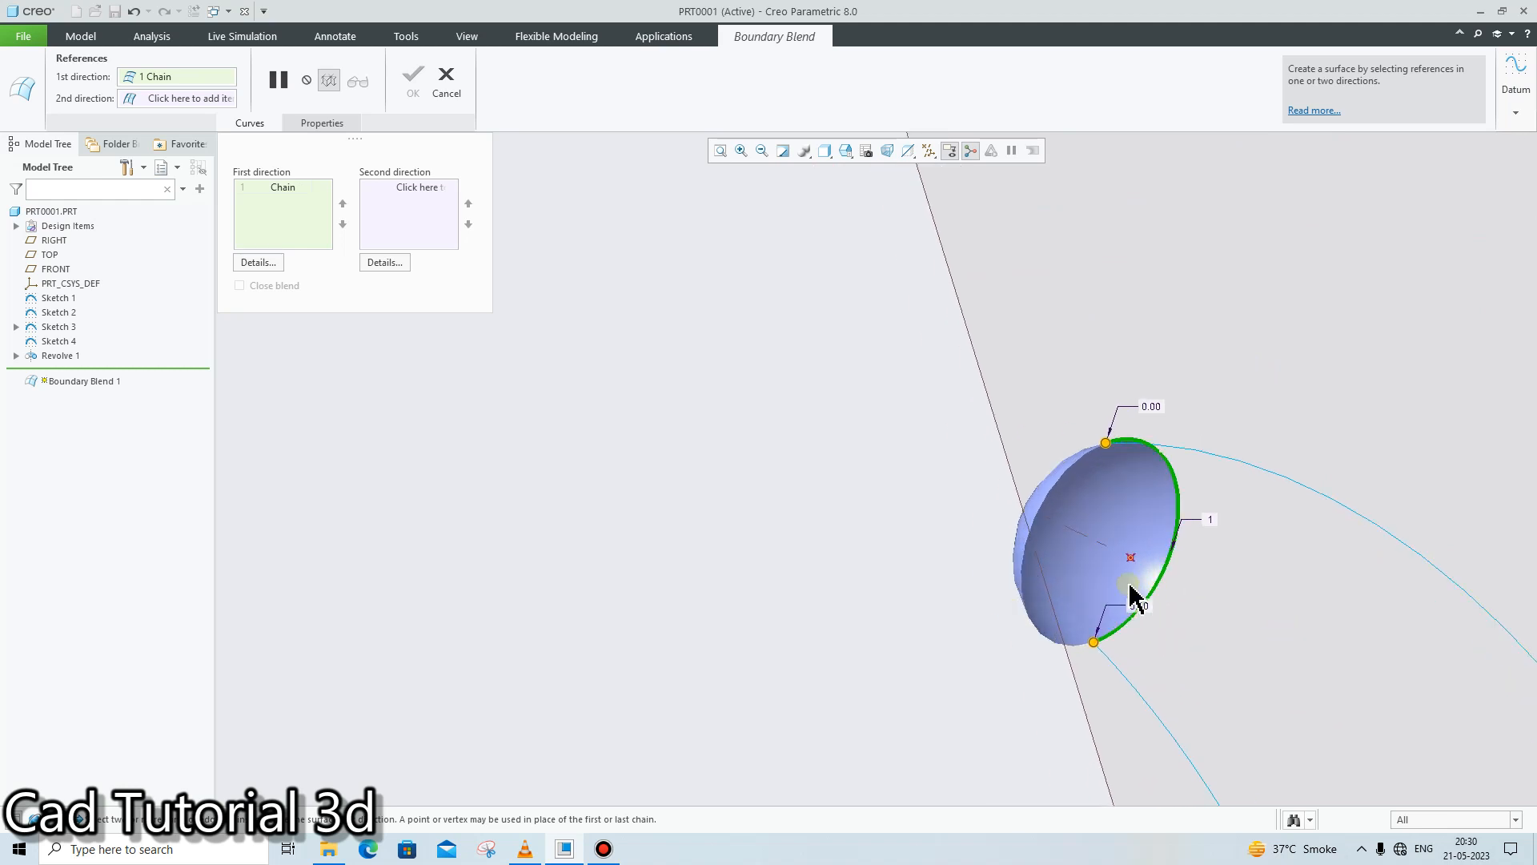
{"action": "scroll", "coordinate": [1187, 623], "scroll_direction": "down", "scroll_amount": 1}
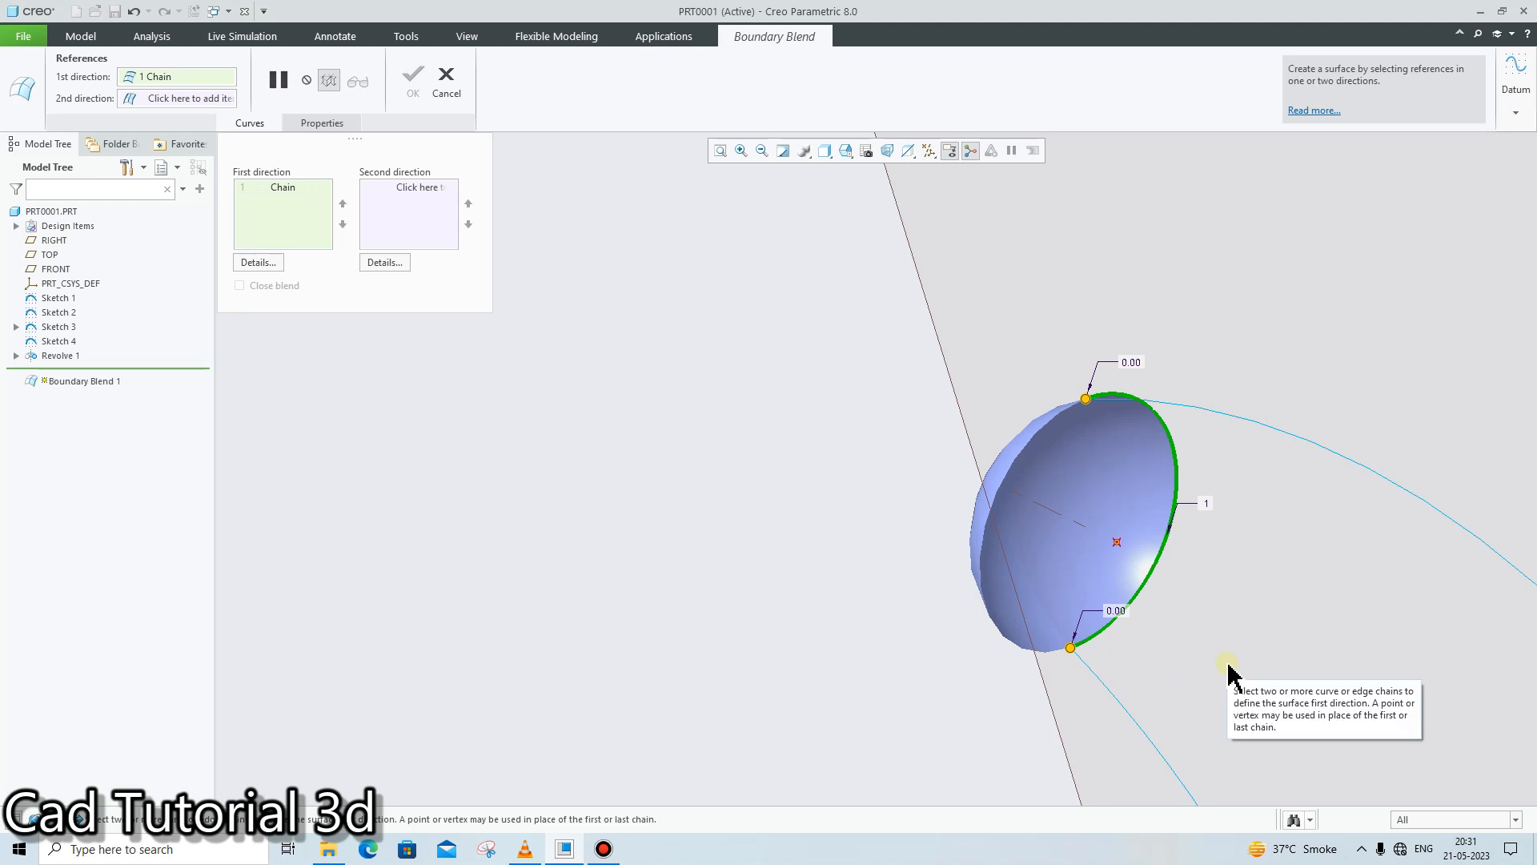
{"action": "left_click", "coordinate": [1028, 459]}
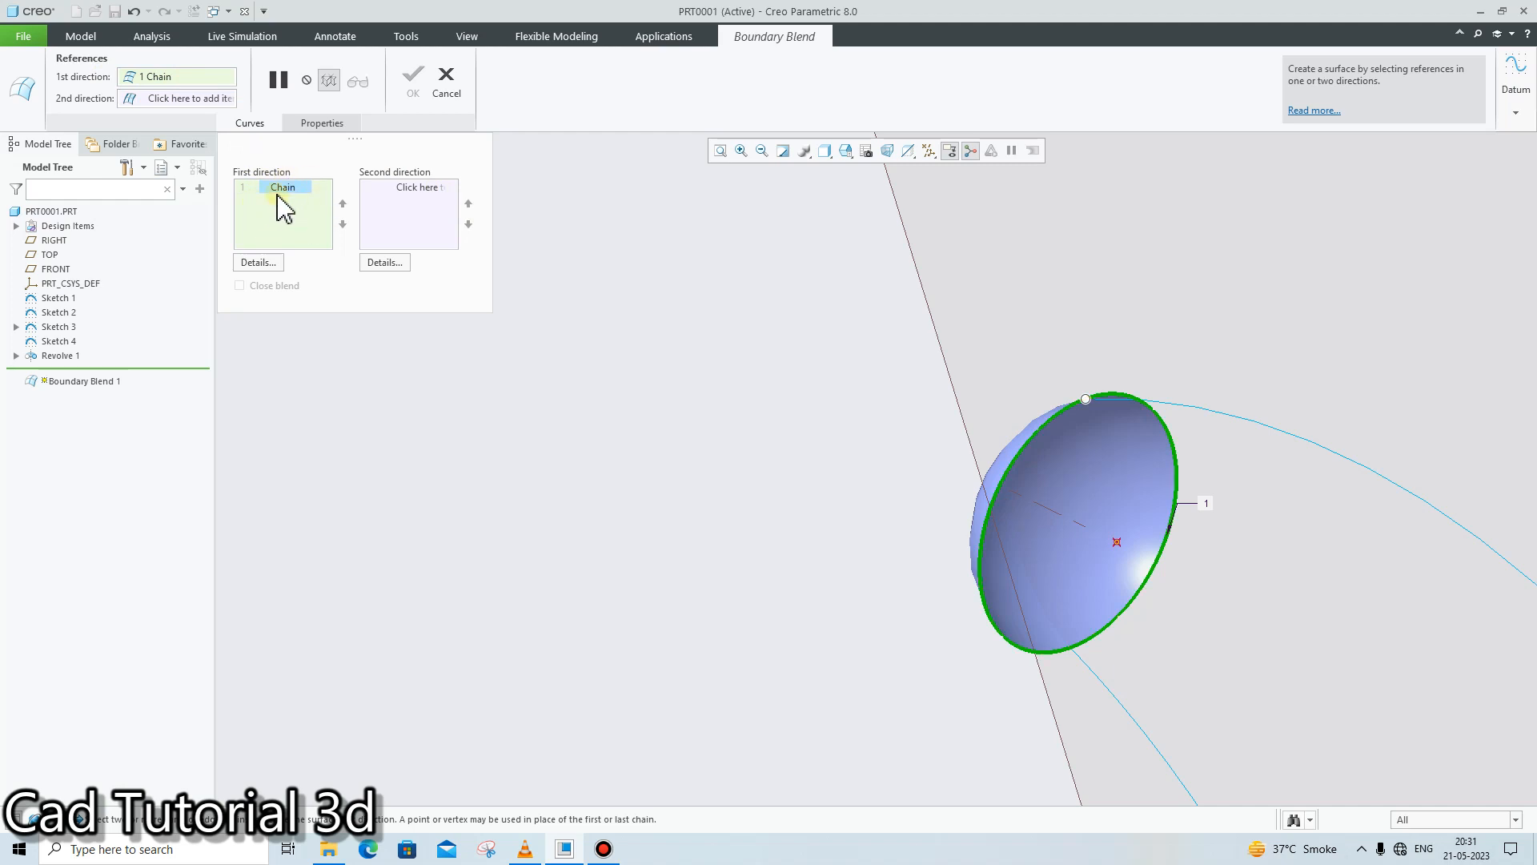
Add the closed rounded section sketch and the circular section as the second and third chains of the blend's first direction
{"action": "scroll", "coordinate": [1417, 545], "scroll_direction": "up", "scroll_amount": 5}
{"action": "scroll", "coordinate": [1510, 566], "scroll_direction": "up", "scroll_amount": 3}
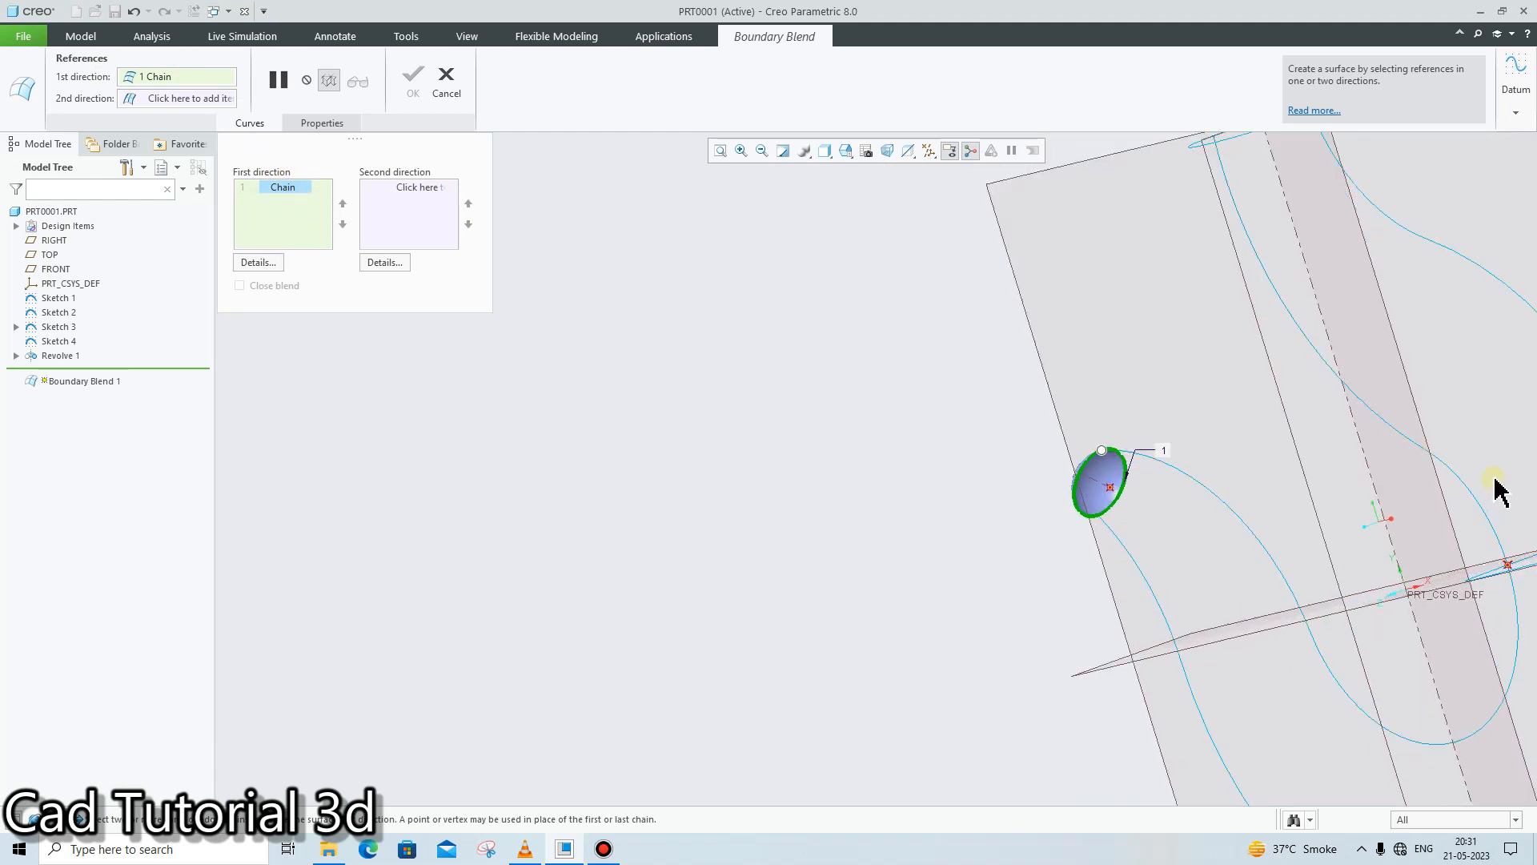
{"action": "middle_click_drag", "start_coordinate": [1494, 484], "coordinate": [921, 423], "text": "shift"}
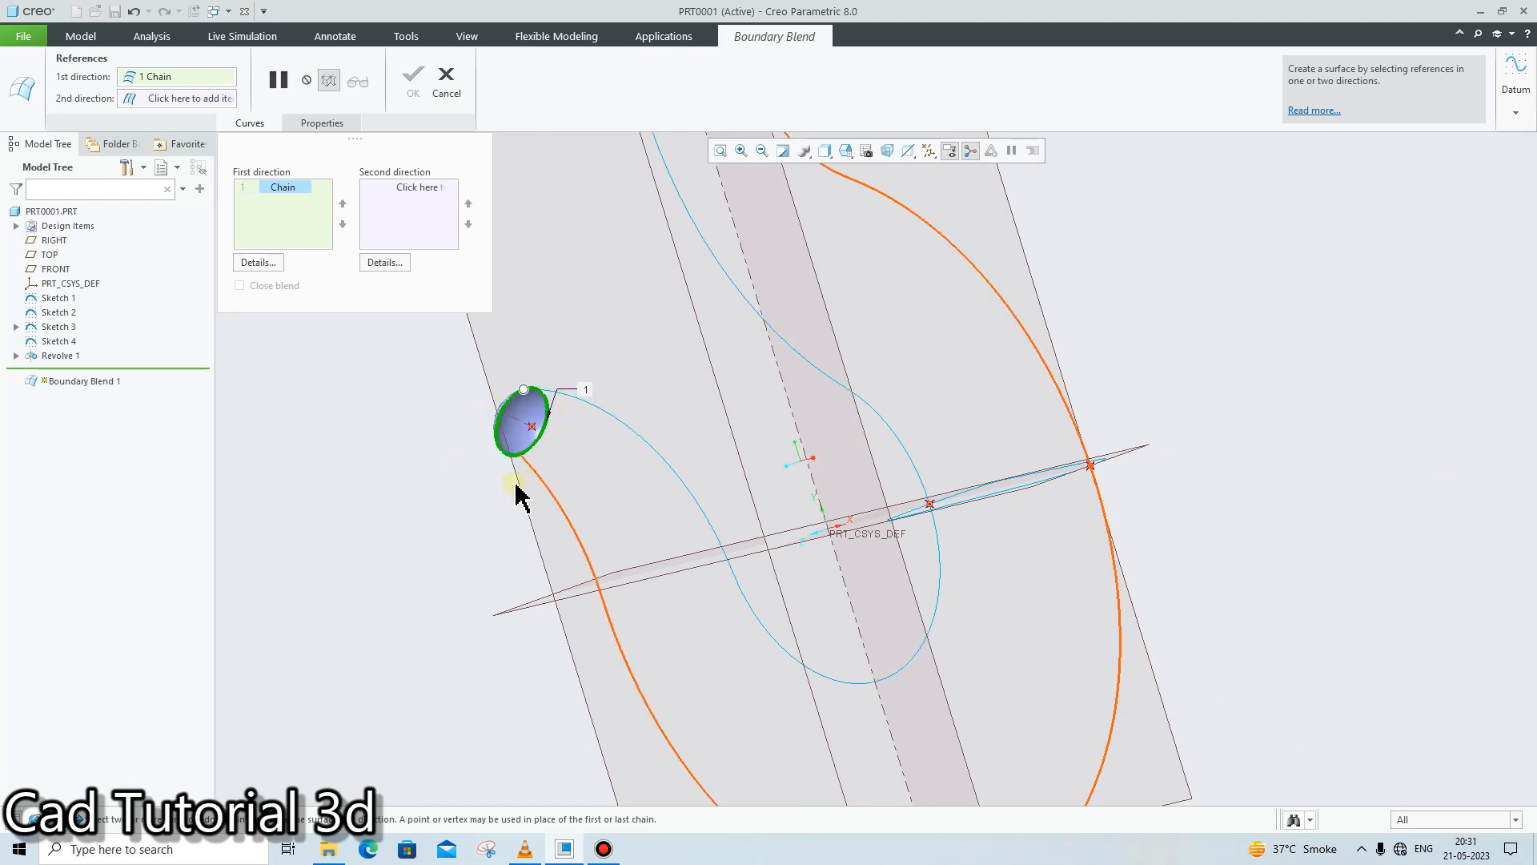
{"action": "middle_click_drag", "start_coordinate": [957, 639], "coordinate": [1097, 632]}
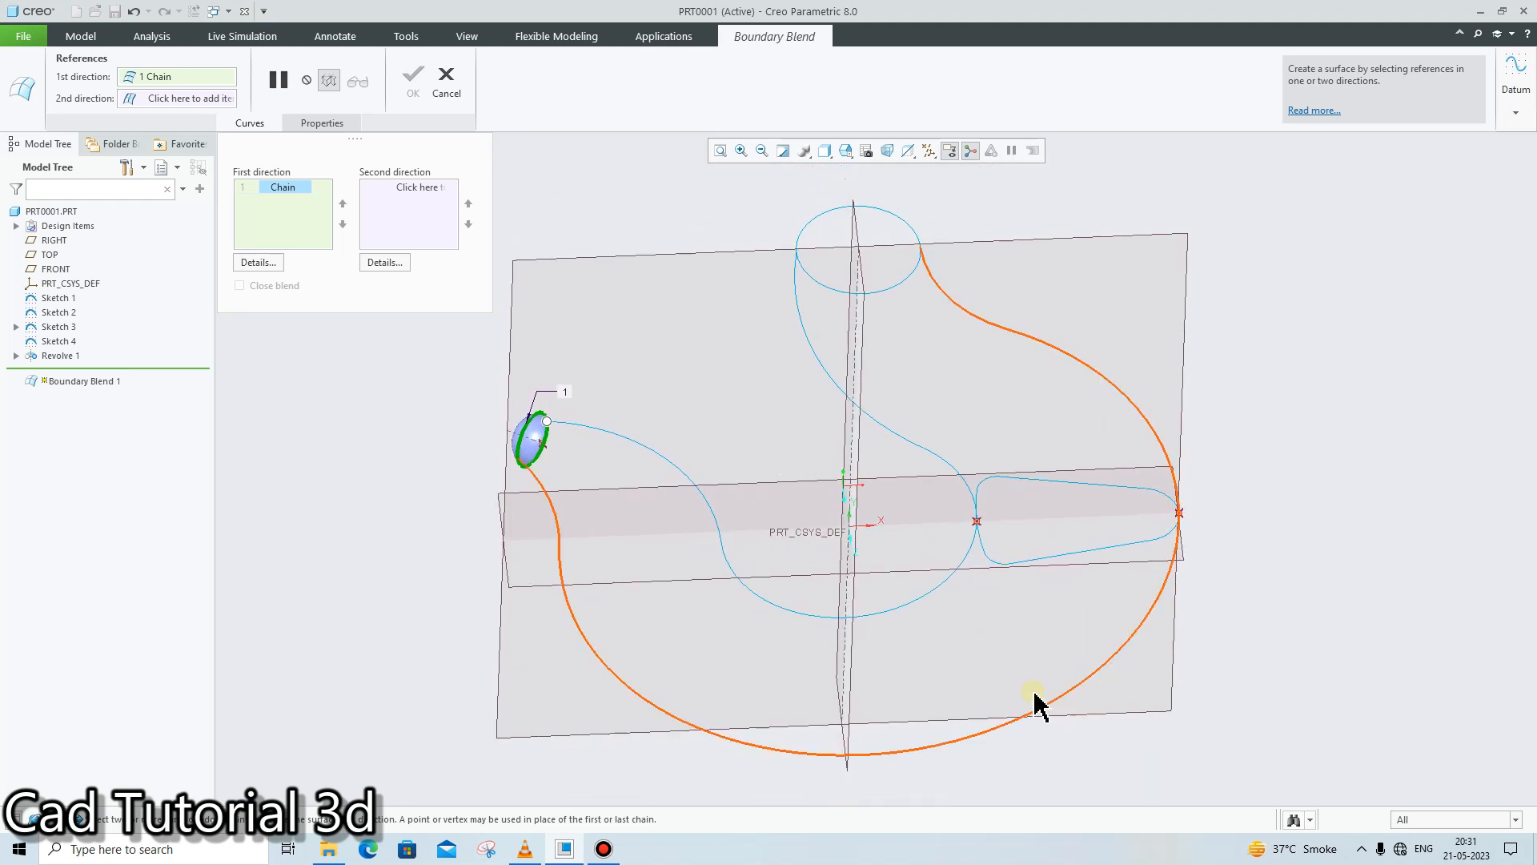
{"action": "left_click", "coordinate": [996, 562], "text": "ctrl"}
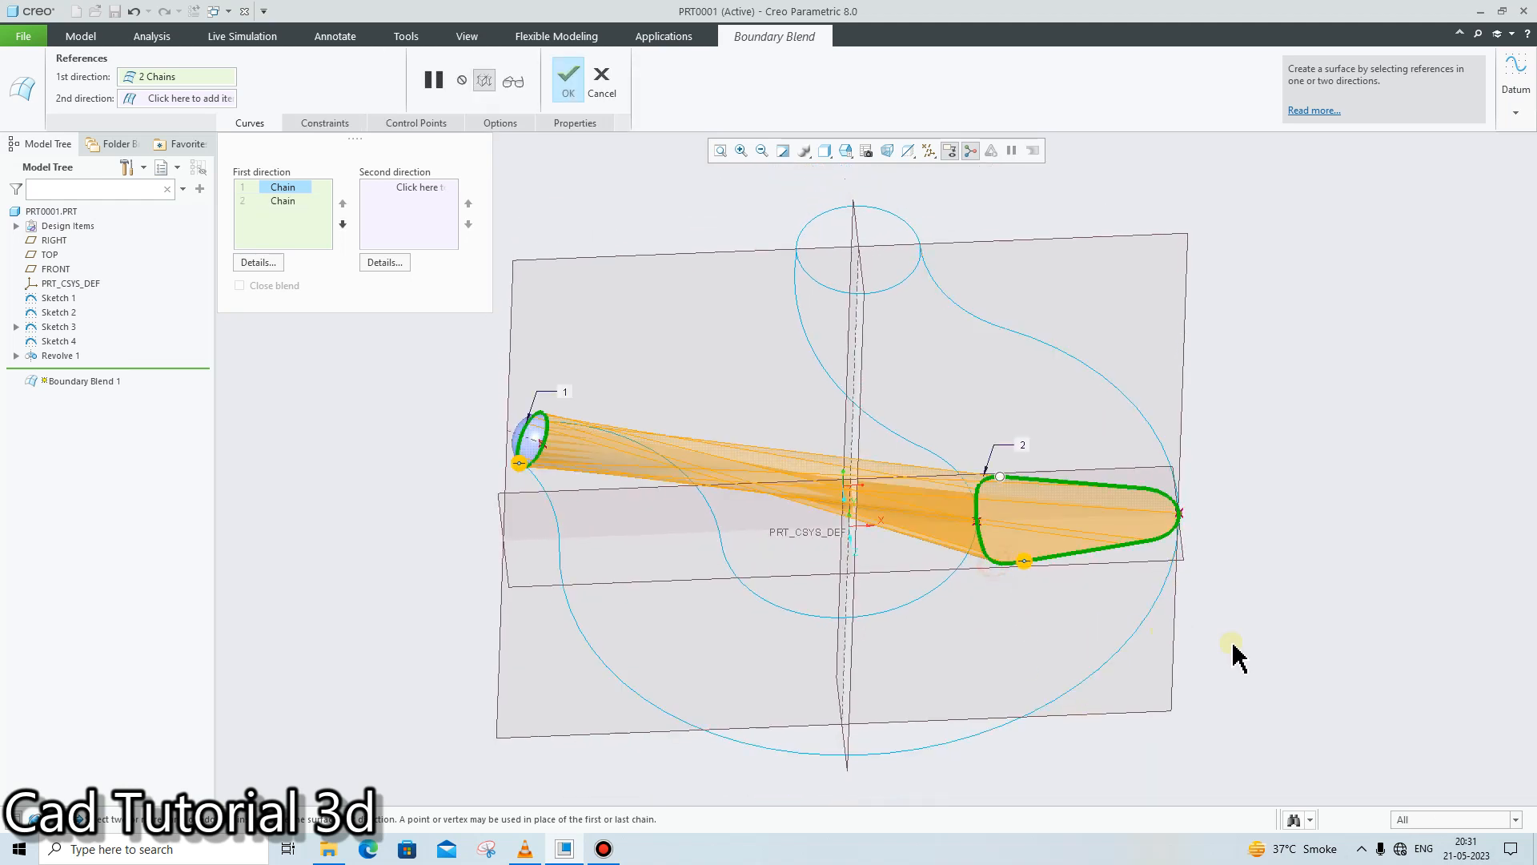
{"action": "left_click", "coordinate": [890, 298], "text": "ctrl"}
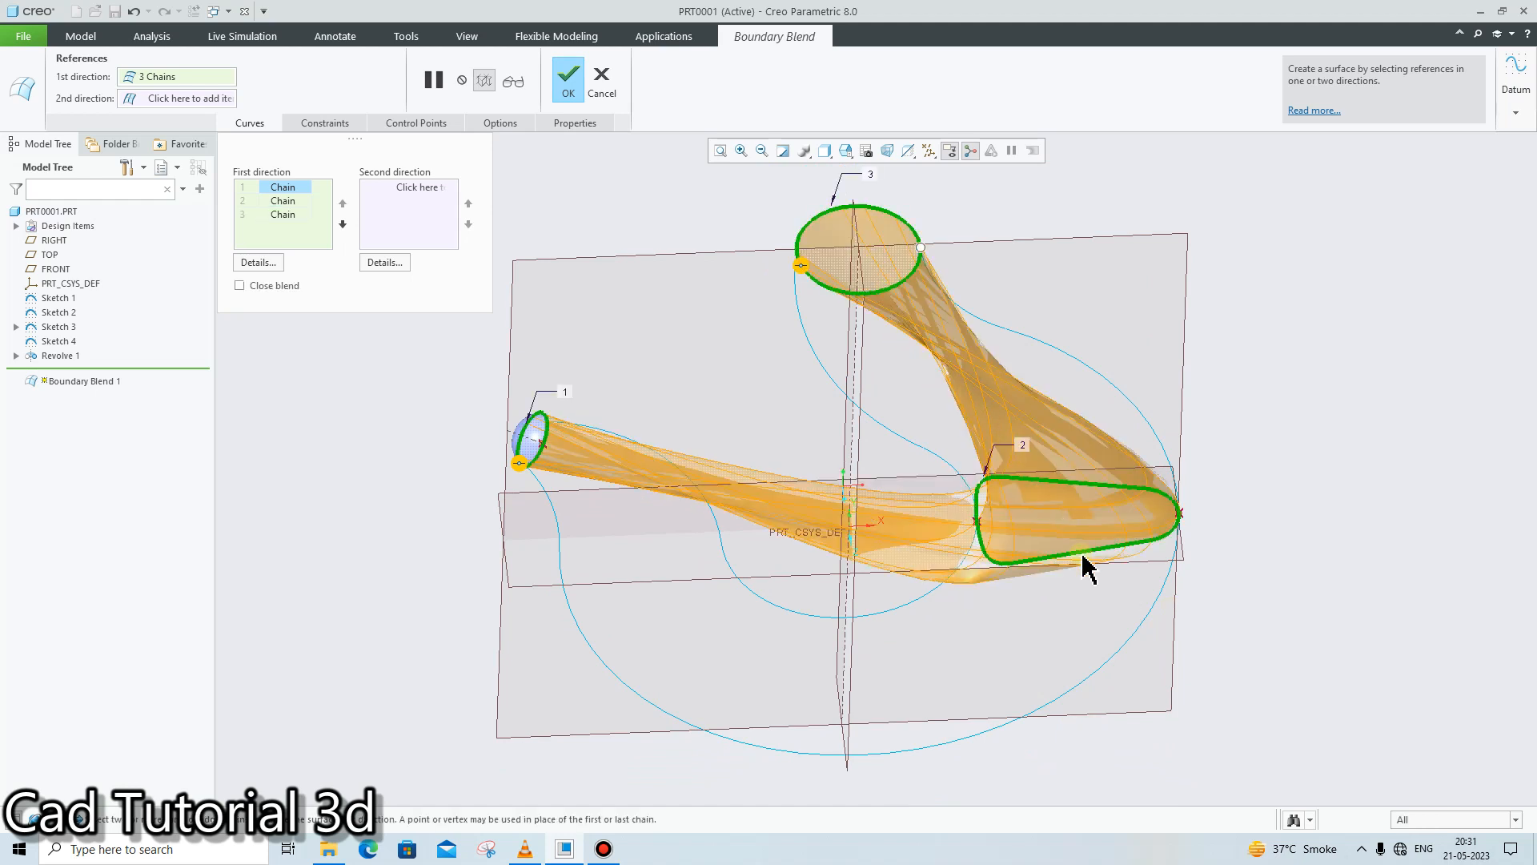
Define the blend's second direction with the inner hook curve as first chain and the outer hook curve as second chain
{"action": "mouse_move", "coordinate": [1109, 654]}
{"action": "middle_mouse_down"}
{"action": "mouse_move", "coordinate": [1096, 580]}
{"action": "mouse_move", "coordinate": [1119, 631]}
{"action": "middle_mouse_up"}
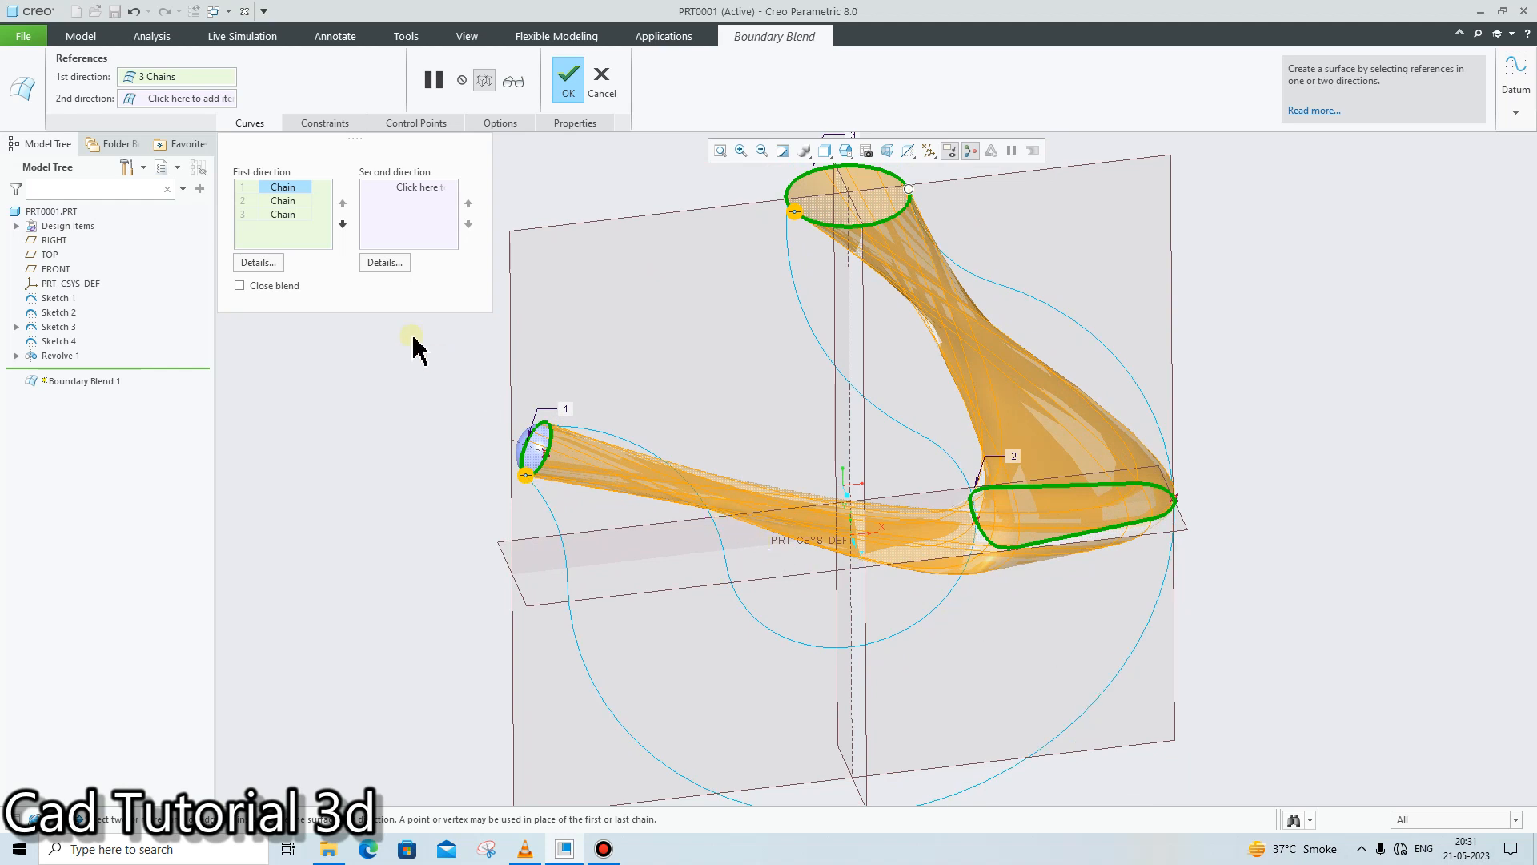
{"action": "left_click", "coordinate": [191, 99]}
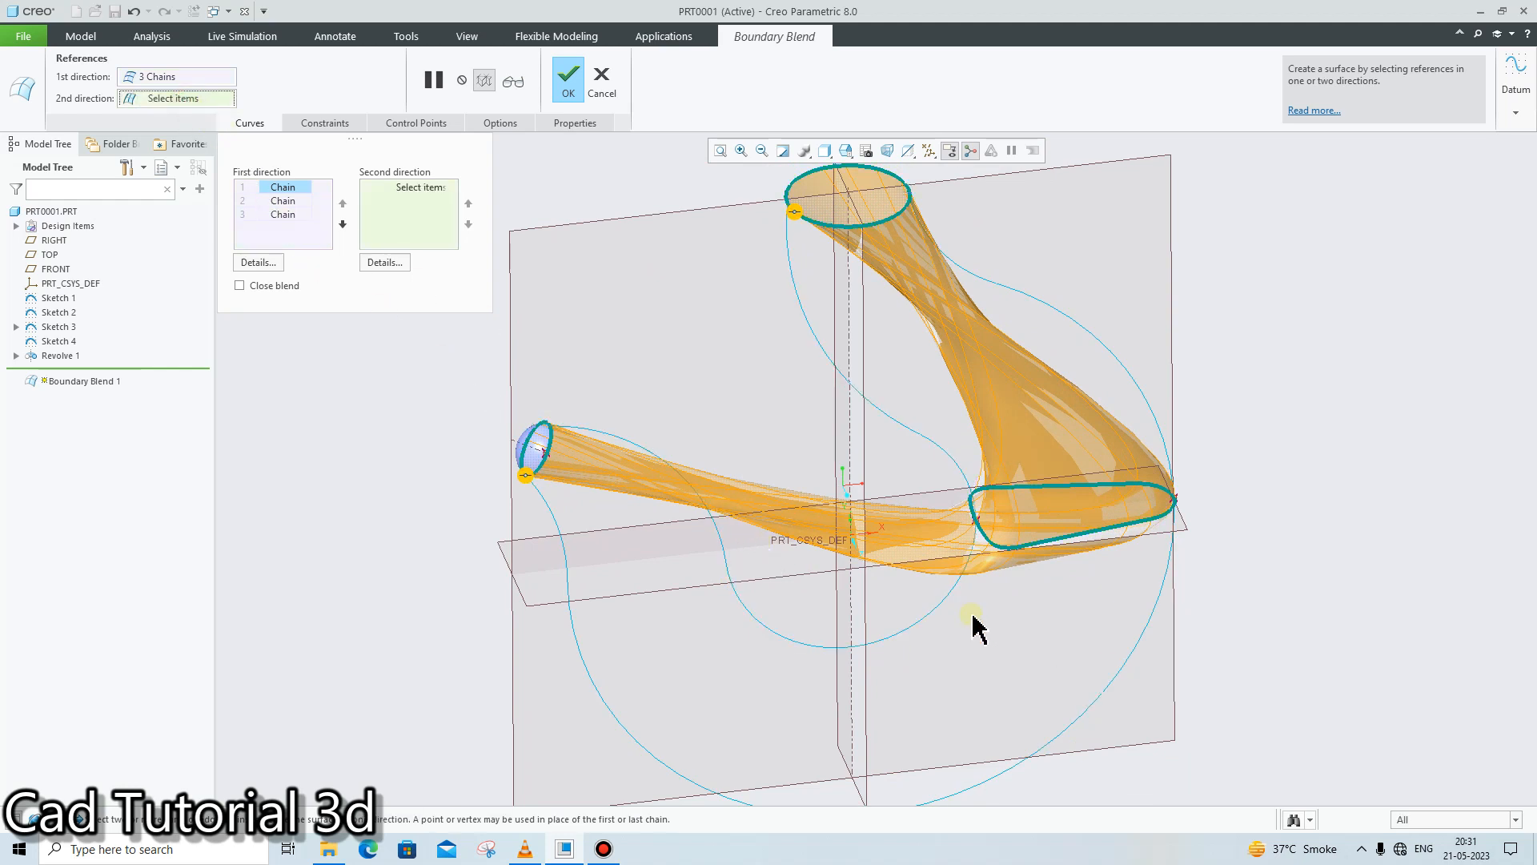
{"action": "left_click", "coordinate": [735, 592]}
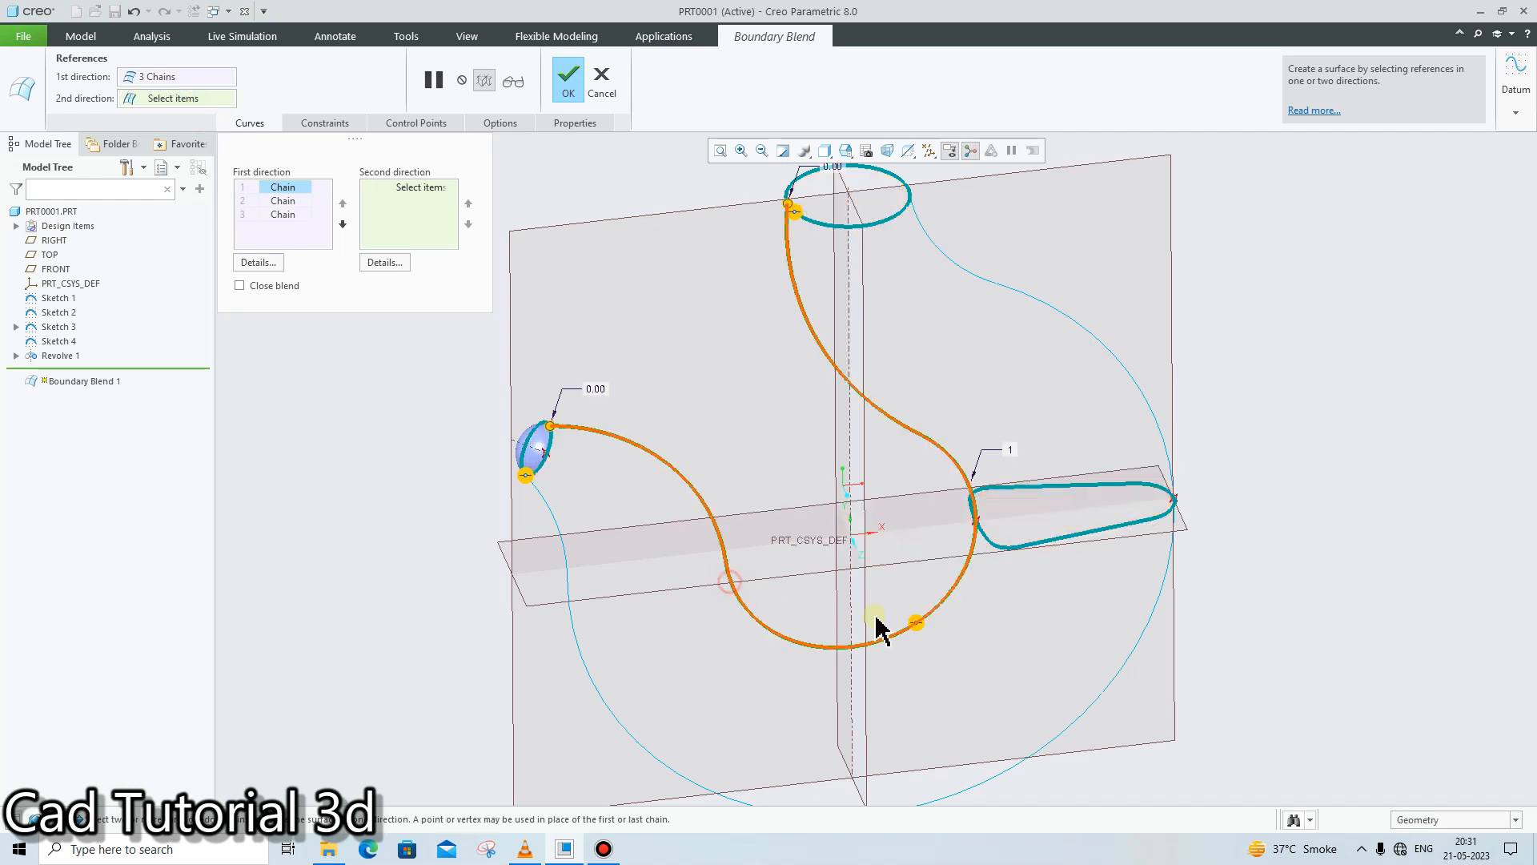
{"action": "left_click", "coordinate": [606, 704]}
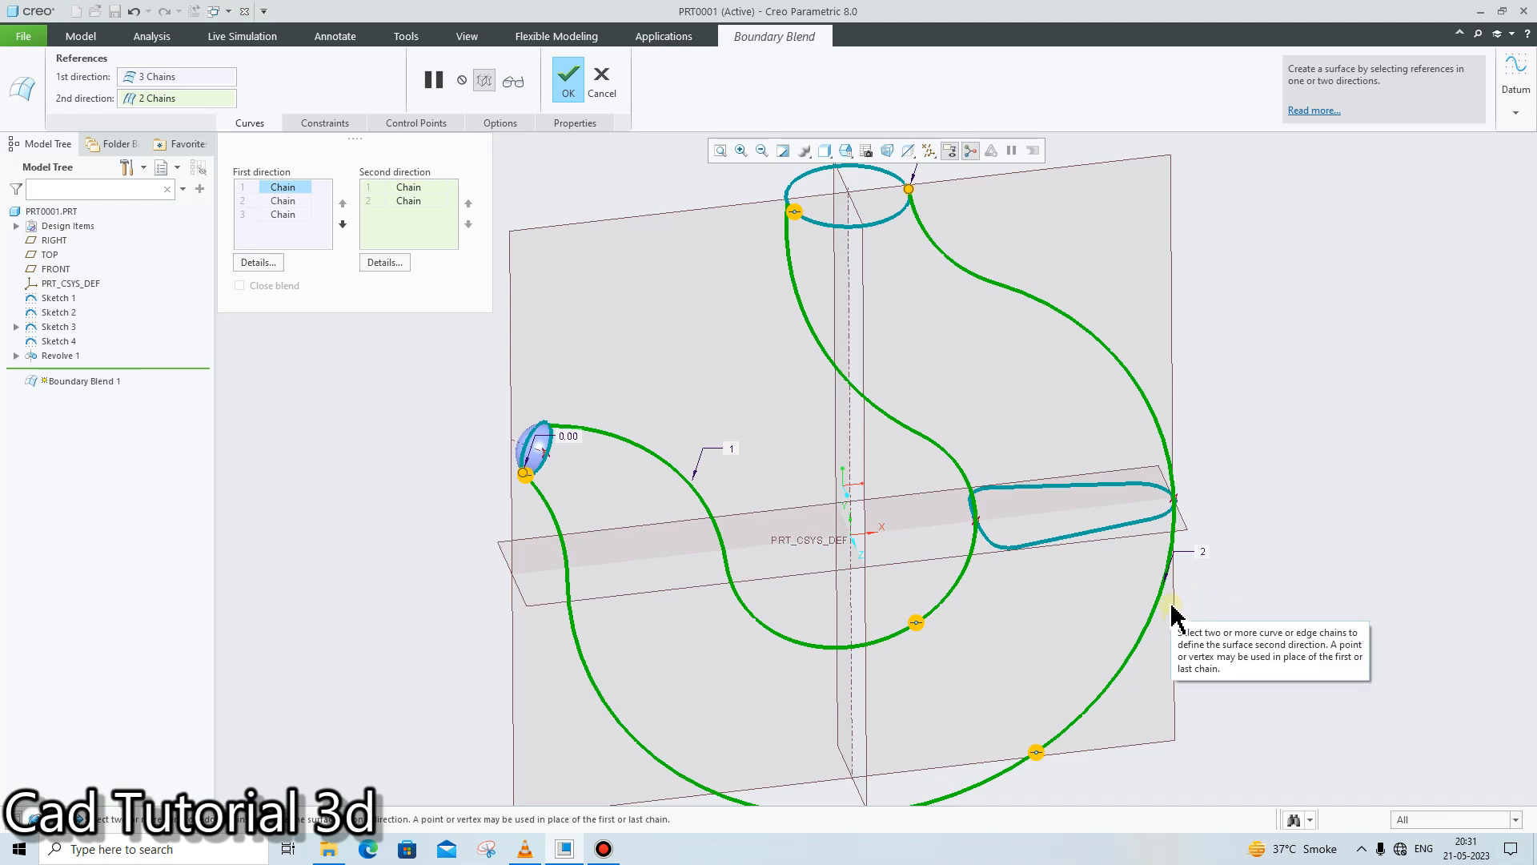
Define a first-direction control point set from the points where the inner hook curve meets the cap rim, rounded section and circle
{"action": "left_click", "coordinate": [421, 125]}
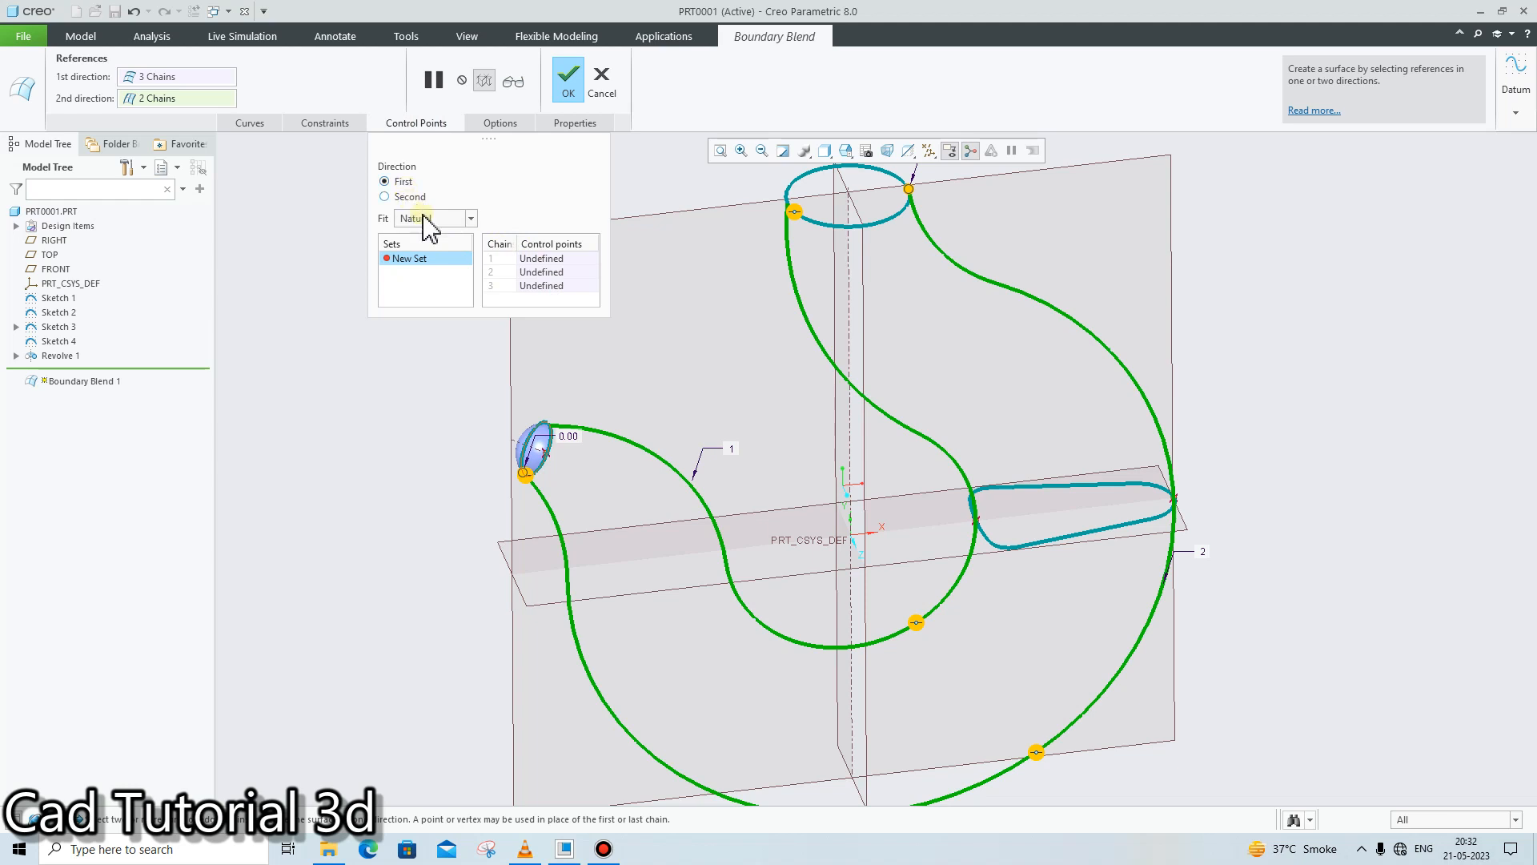
{"action": "left_click", "coordinate": [543, 259]}
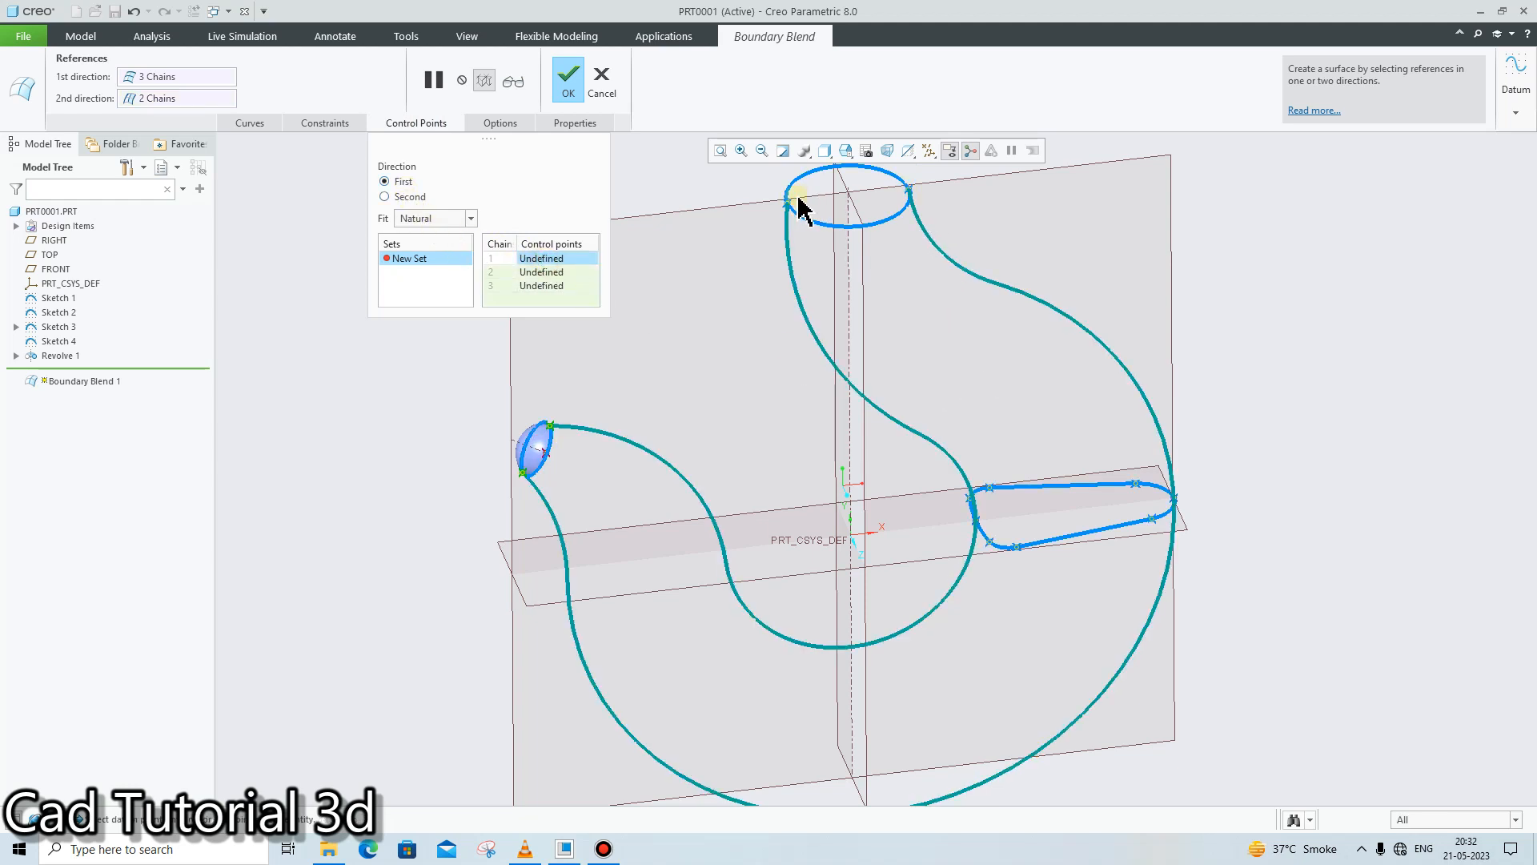
{"action": "left_click", "coordinate": [551, 427]}
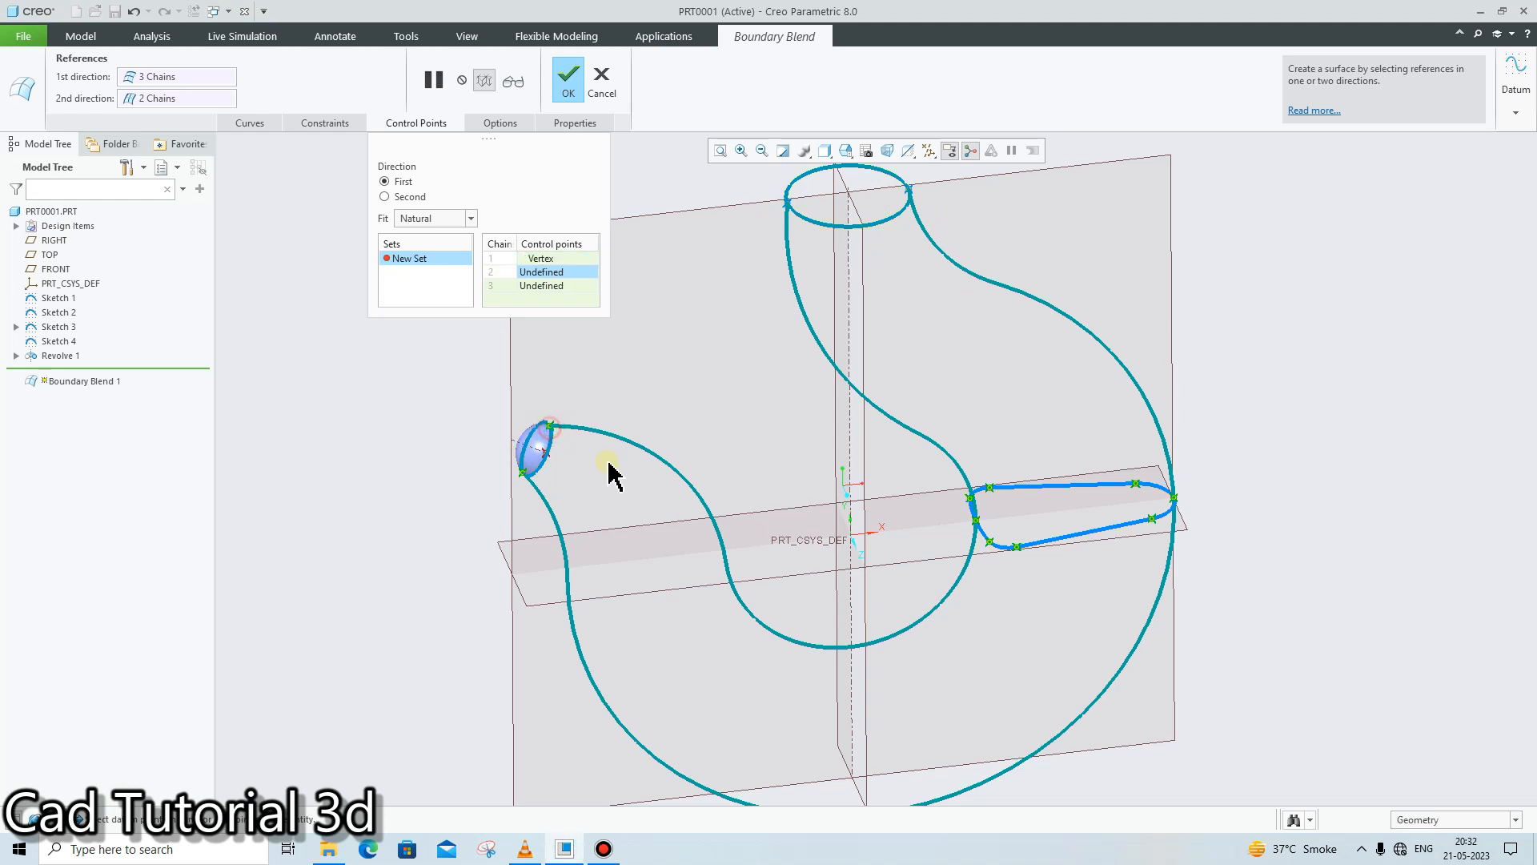
{"action": "left_click", "coordinate": [976, 520]}
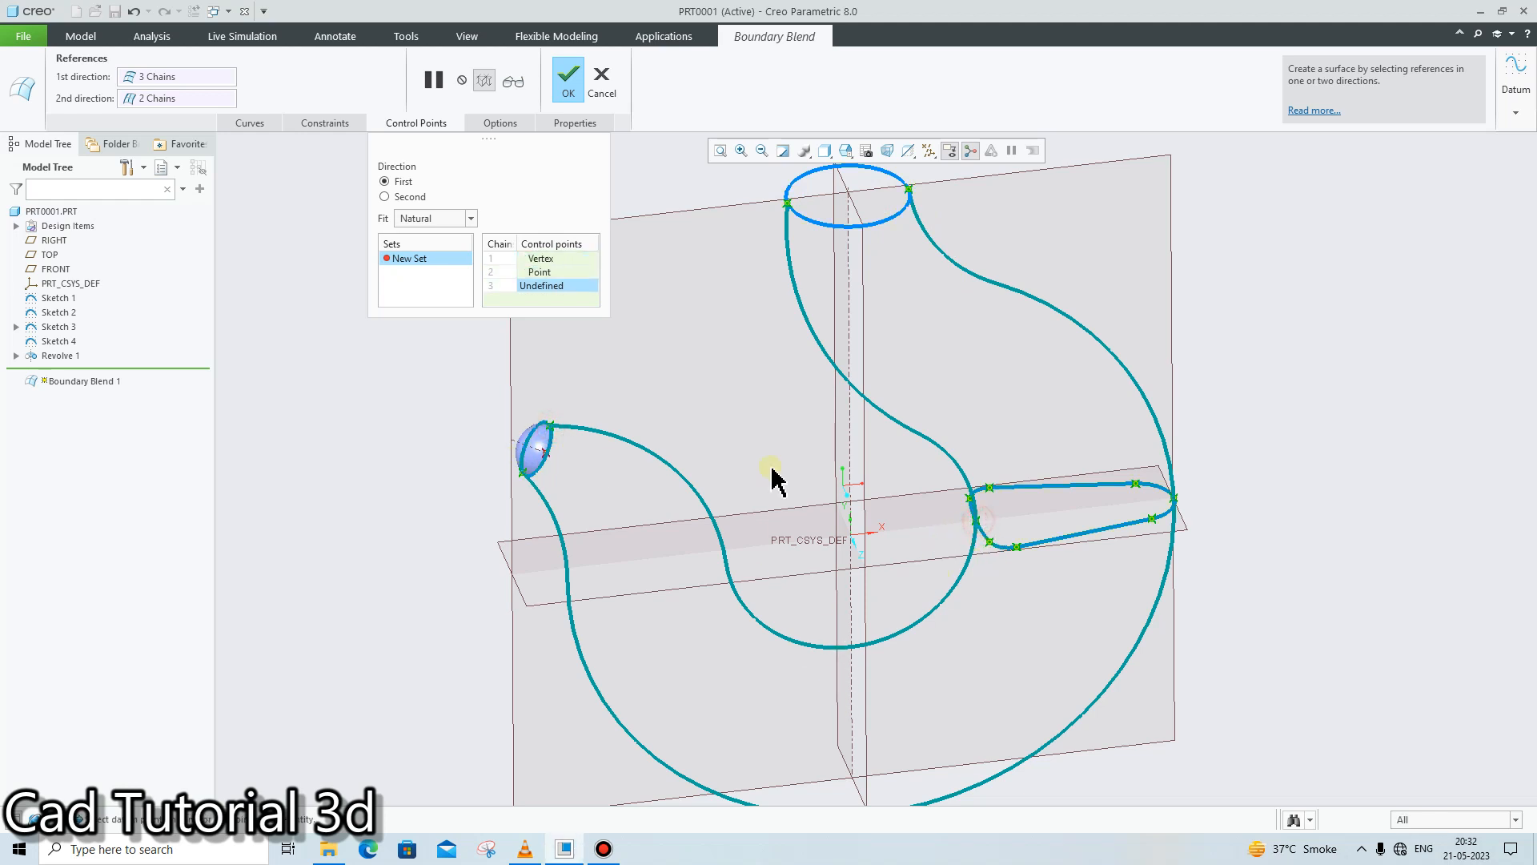
{"action": "left_click", "coordinate": [788, 204]}
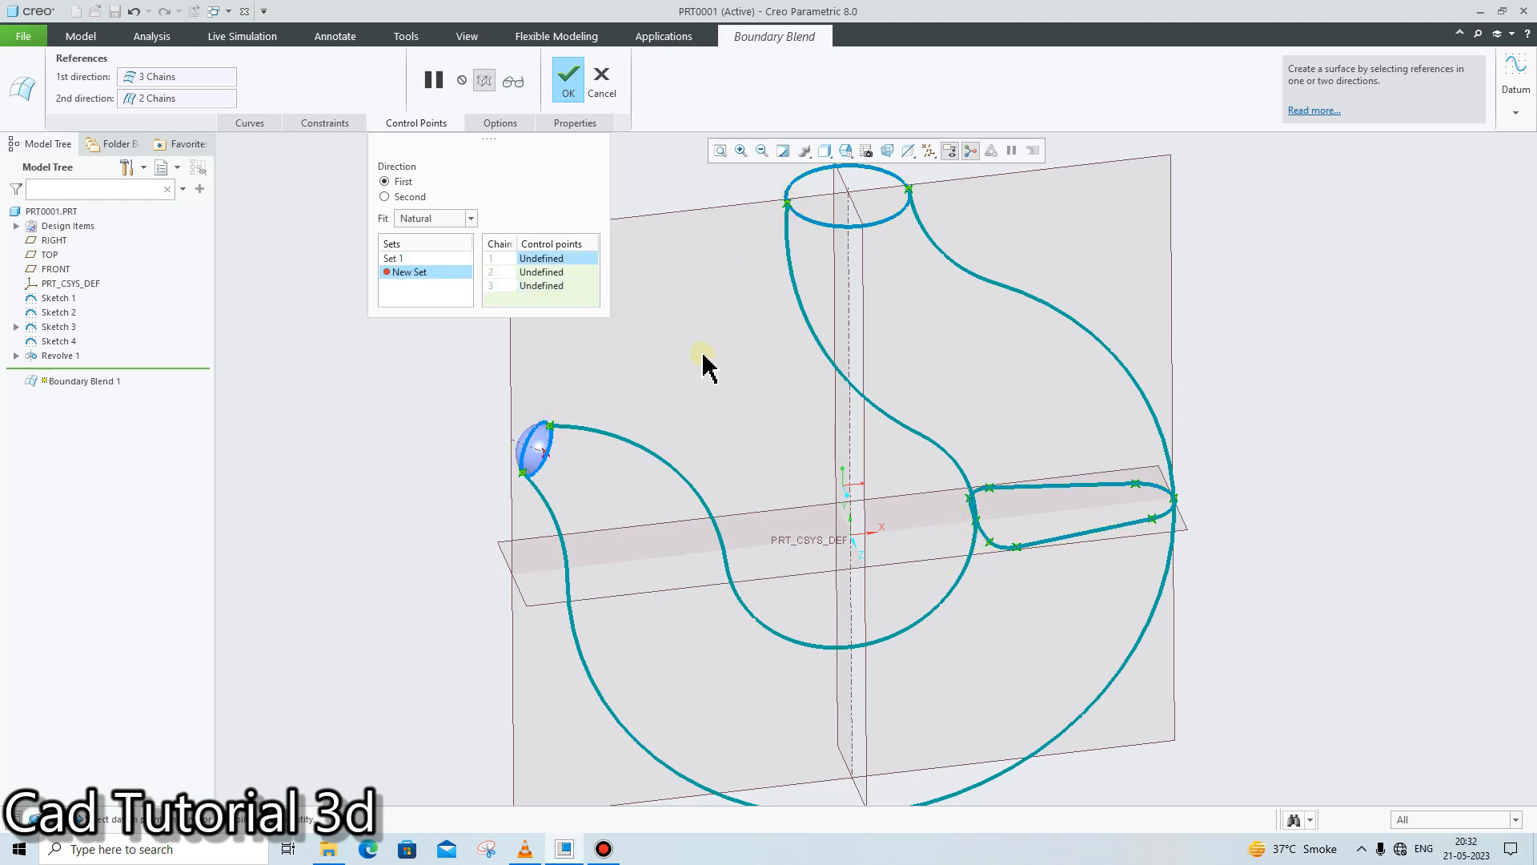
Remove the cap rim's vertex from control point Set 1, keeping the points on the second and third chains
{"action": "left_click", "coordinate": [551, 273]}
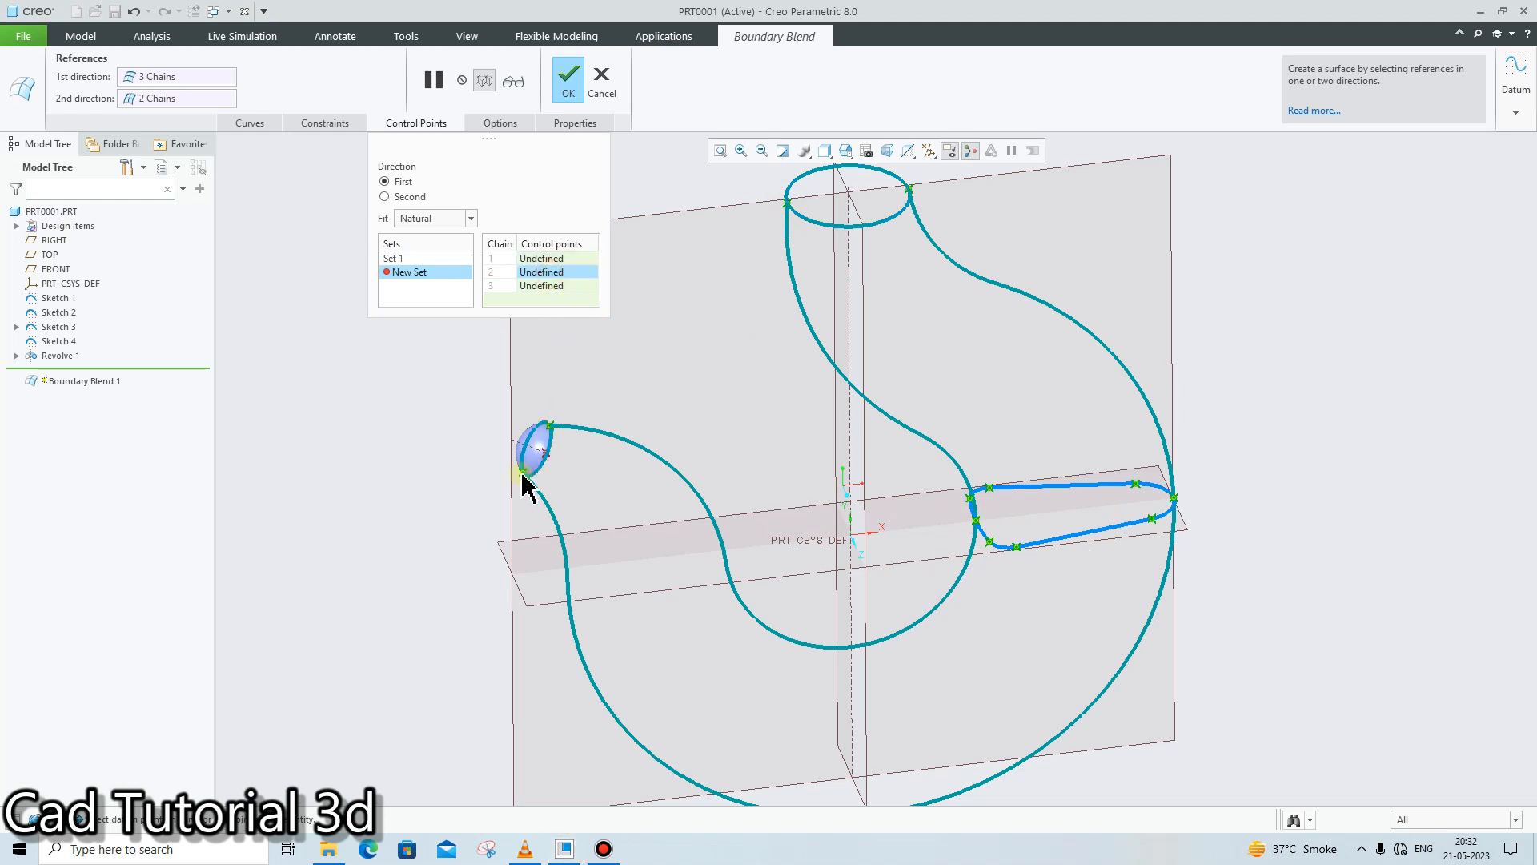
{"action": "left_click", "coordinate": [560, 259]}
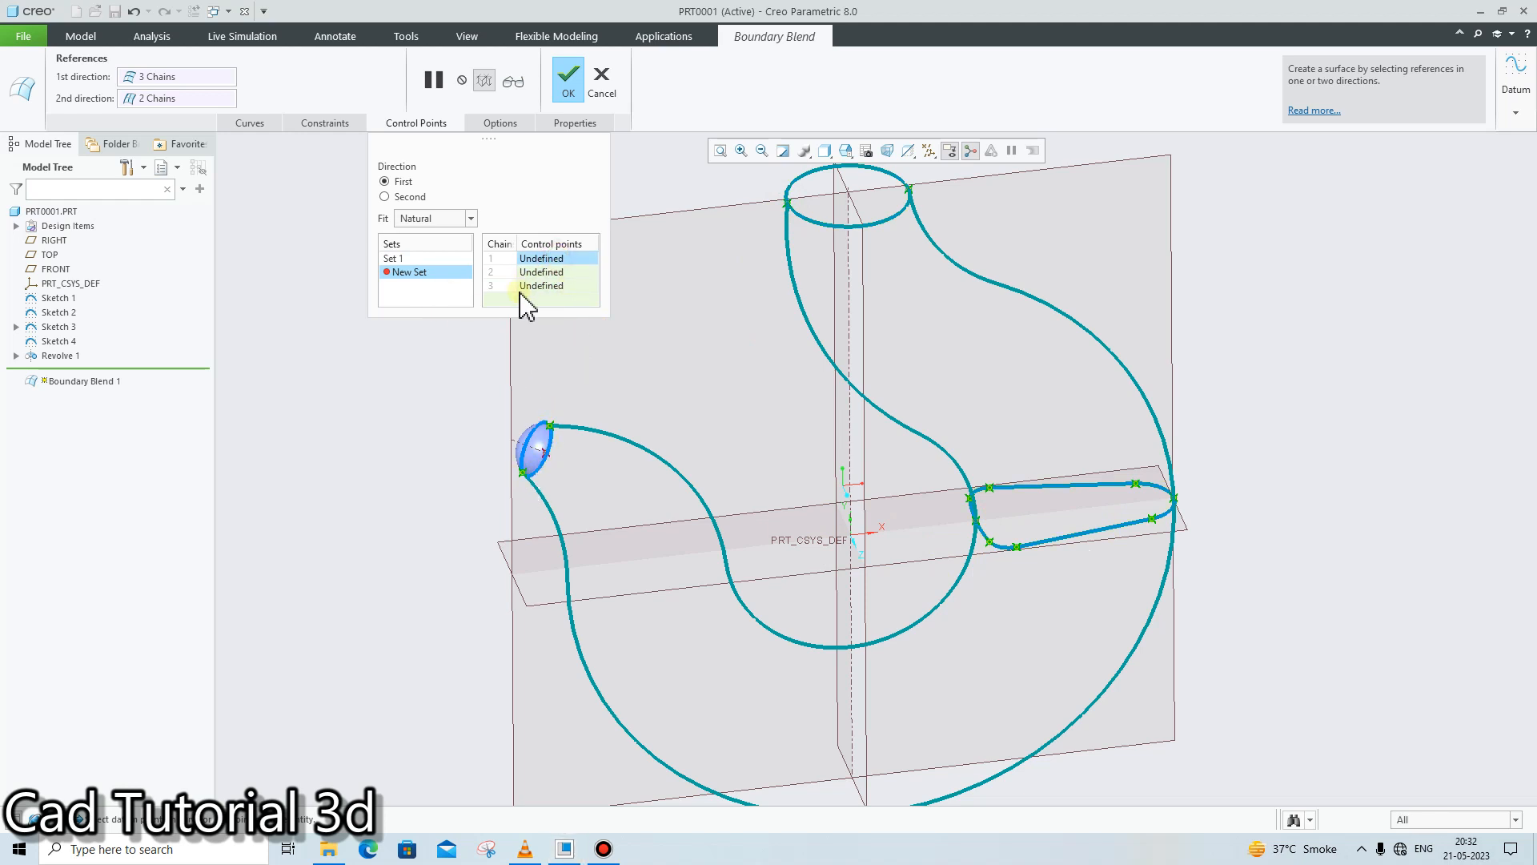
{"action": "left_click", "coordinate": [428, 259]}
{"action": "right_click", "coordinate": [557, 259]}
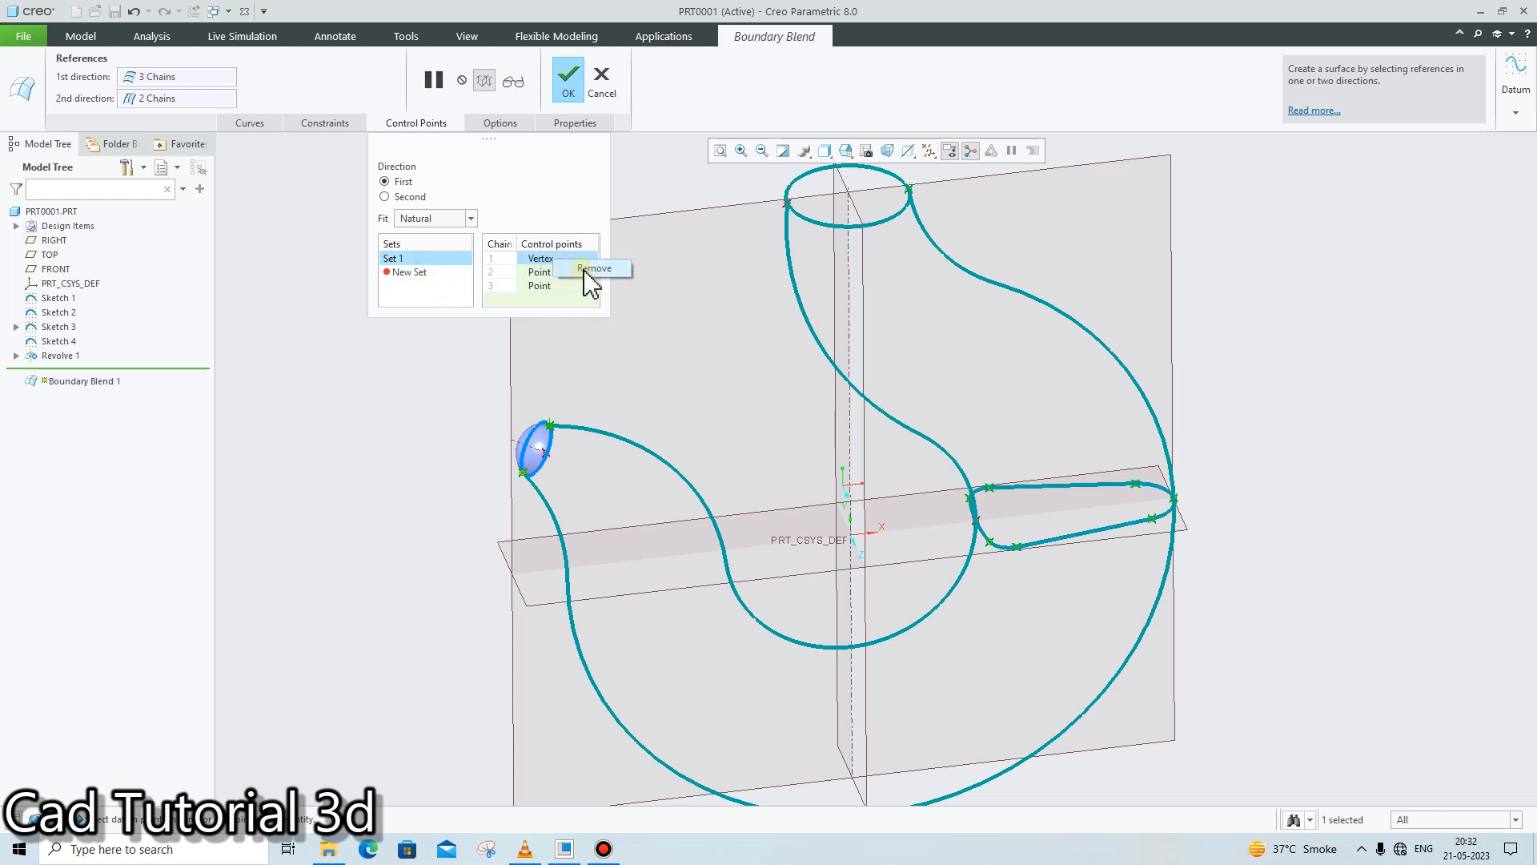
{"action": "left_click", "coordinate": [591, 269]}
{"action": "right_click", "coordinate": [551, 274]}
{"action": "left_click", "coordinate": [684, 343]}
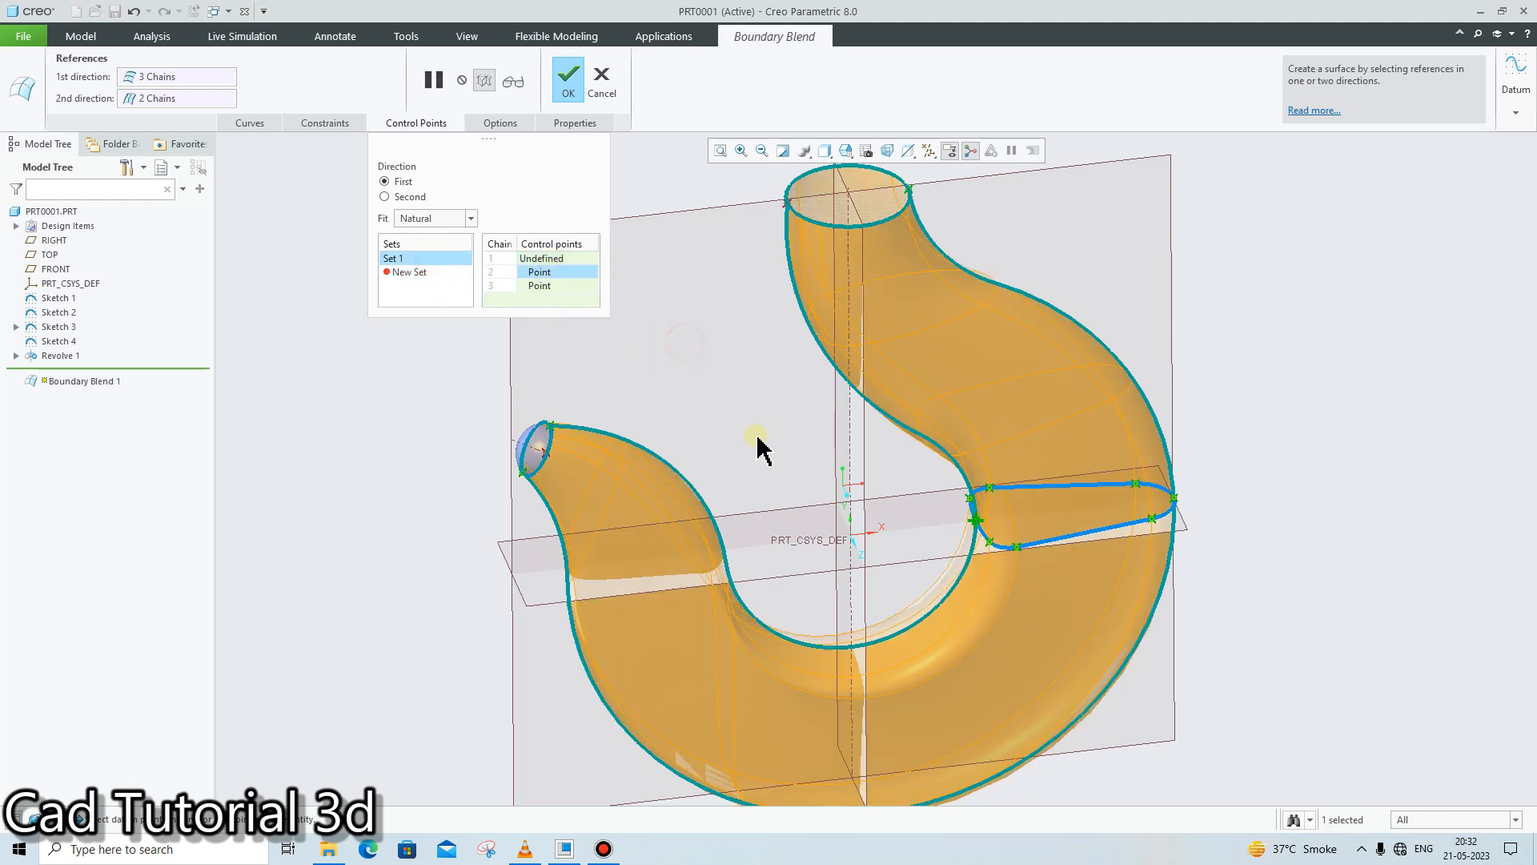
Try the cap rim vertex on the inner hook curve as chain 1's control point in Set 1, and remove it again
{"action": "mouse_move", "coordinate": [1081, 498]}
{"action": "middle_mouse_down"}
{"action": "mouse_move", "coordinate": [1057, 425]}
{"action": "mouse_move", "coordinate": [1117, 463]}
{"action": "mouse_move", "coordinate": [1153, 453]}
{"action": "mouse_move", "coordinate": [1067, 456]}
{"action": "mouse_move", "coordinate": [1053, 484]}
{"action": "mouse_move", "coordinate": [1081, 563]}
{"action": "mouse_move", "coordinate": [1080, 460]}
{"action": "mouse_move", "coordinate": [1105, 456]}
{"action": "mouse_move", "coordinate": [1073, 490]}
{"action": "mouse_move", "coordinate": [1097, 504]}
{"action": "middle_mouse_up"}
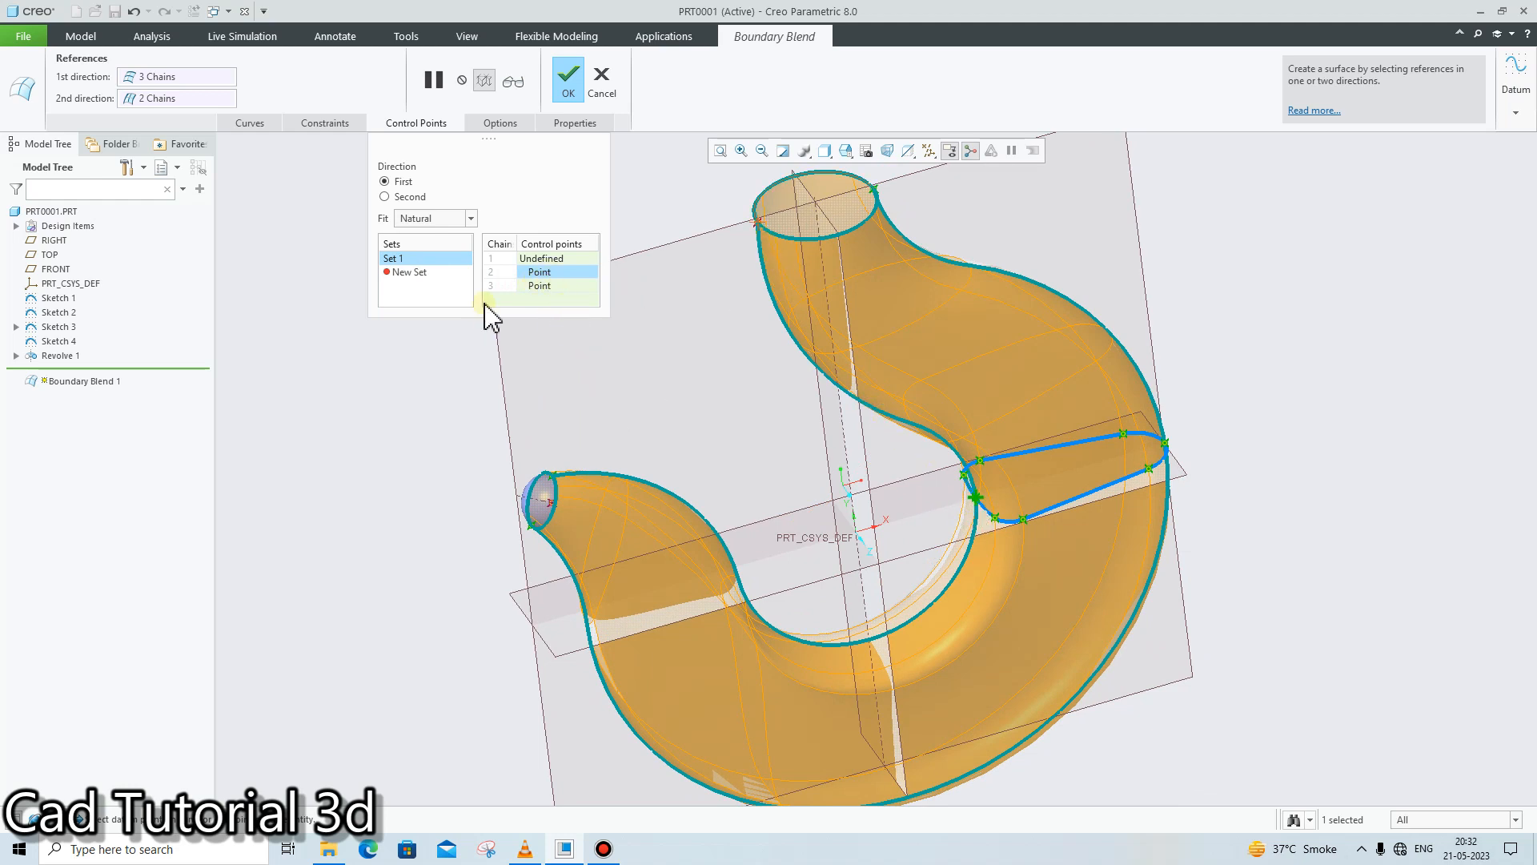
{"action": "left_click", "coordinate": [532, 258]}
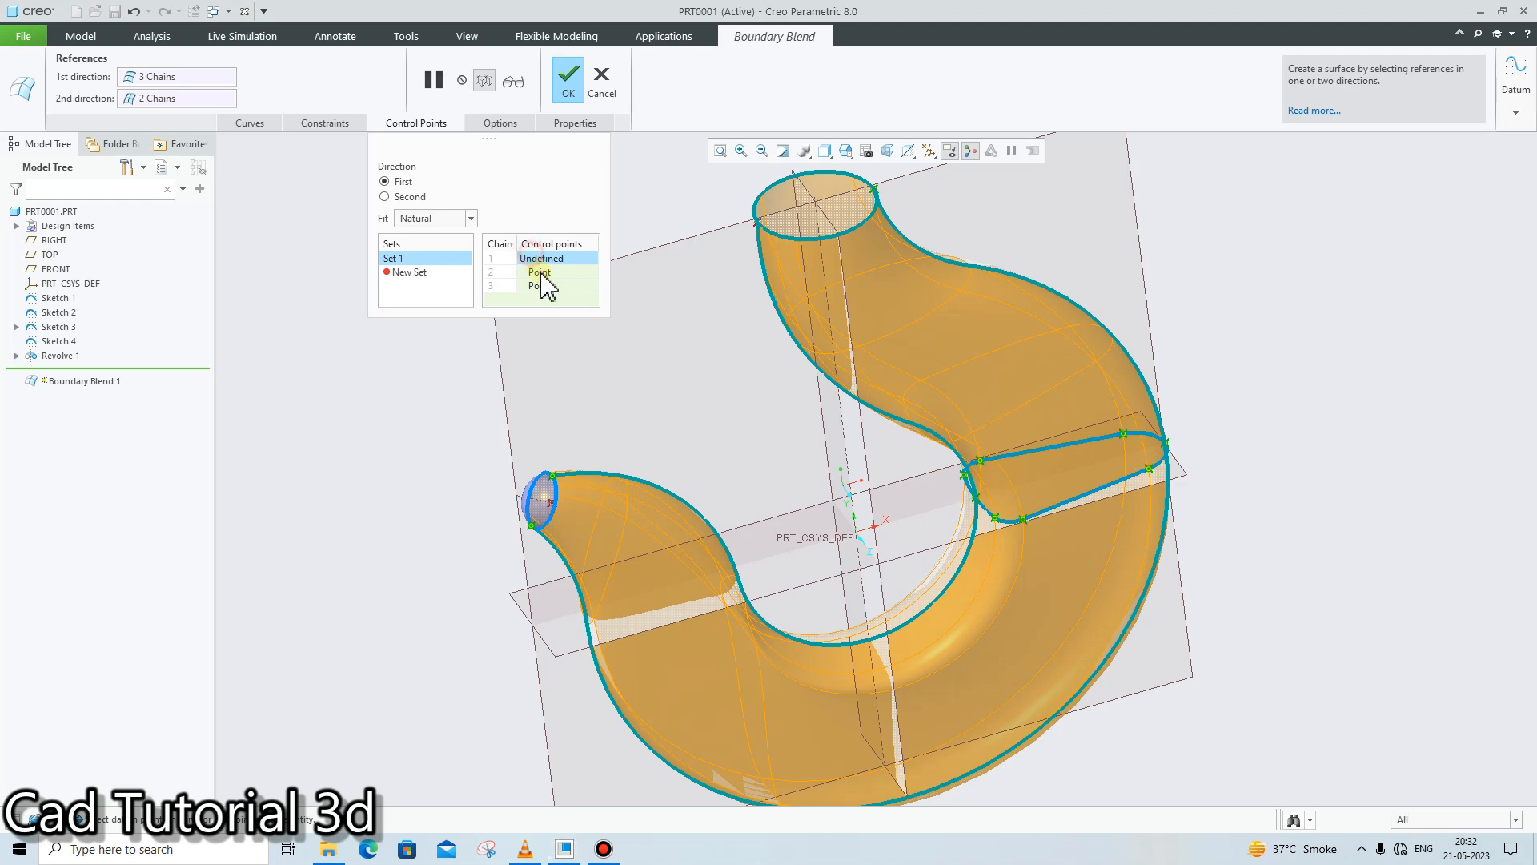
{"action": "left_click", "coordinate": [554, 479]}
{"action": "right_click", "coordinate": [541, 259]}
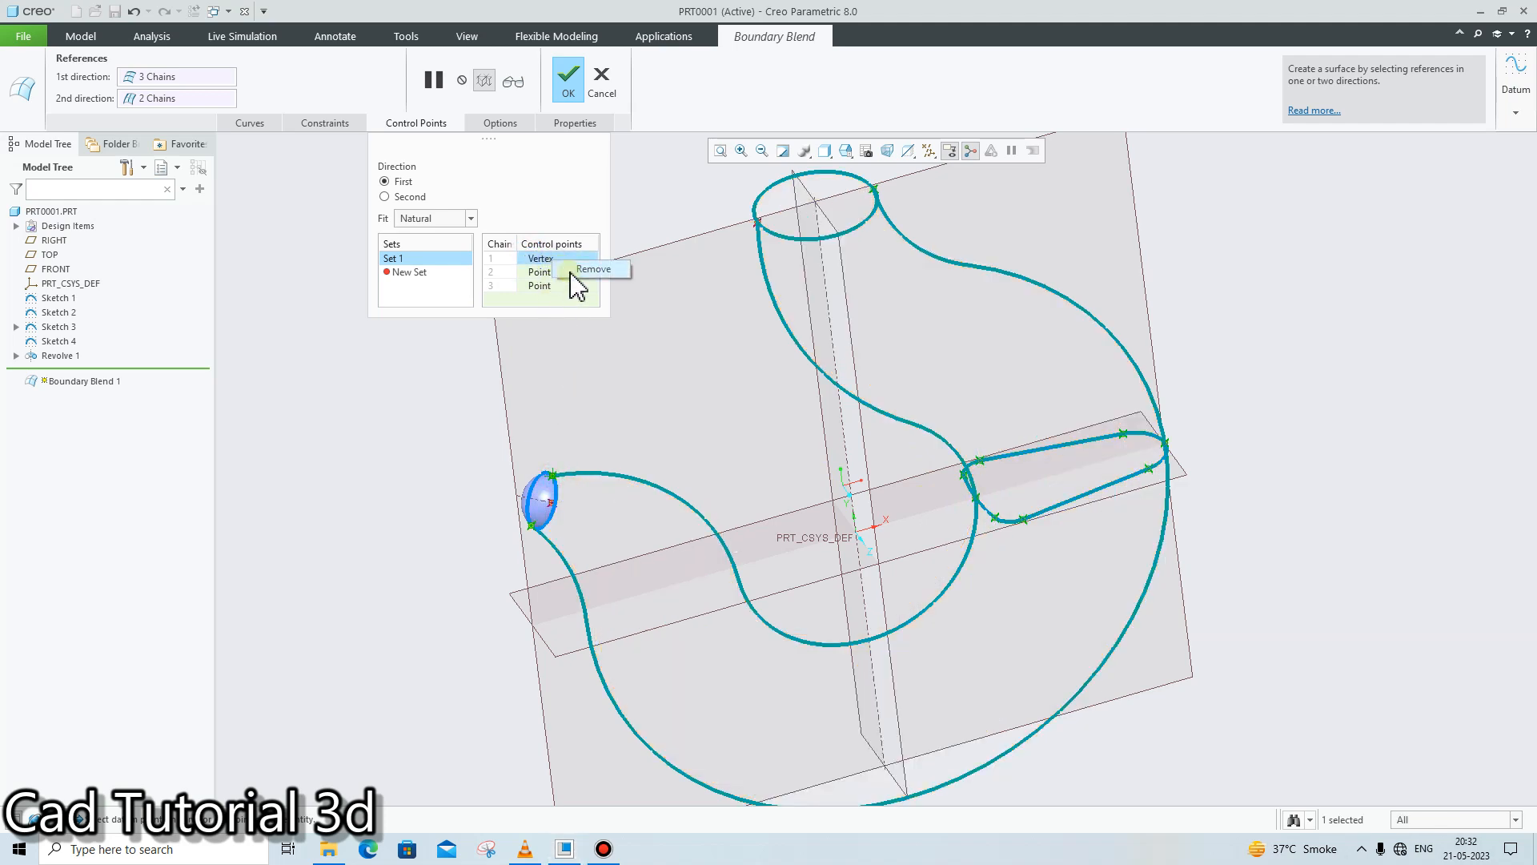
{"action": "left_click", "coordinate": [592, 269]}
Complete the Boundary Blend feature
{"action": "left_click", "coordinate": [569, 80]}
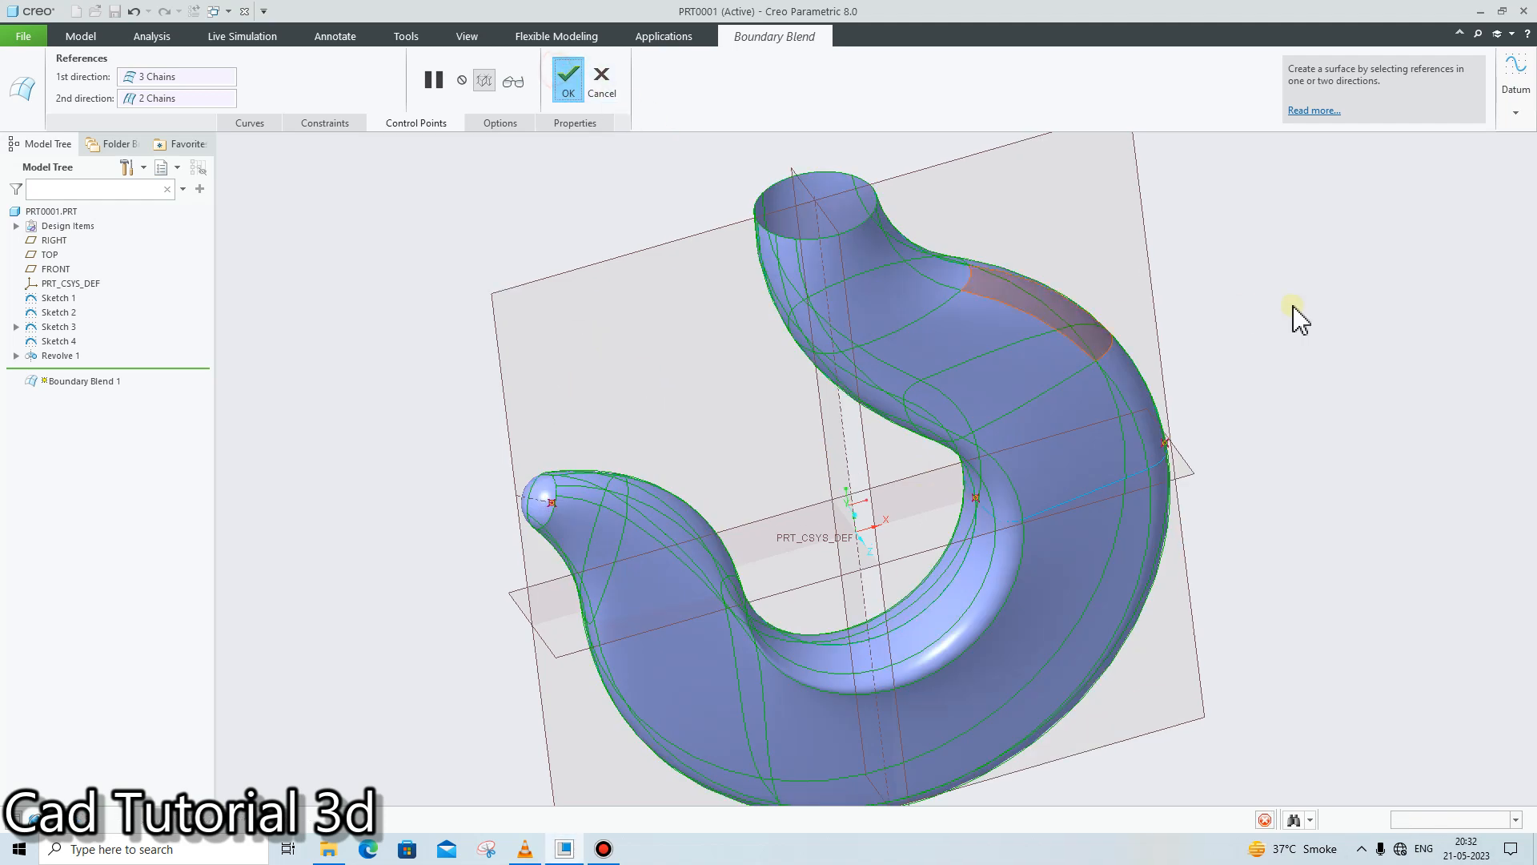
{"action": "middle_click_drag", "start_coordinate": [1263, 440], "coordinate": [1153, 435]}
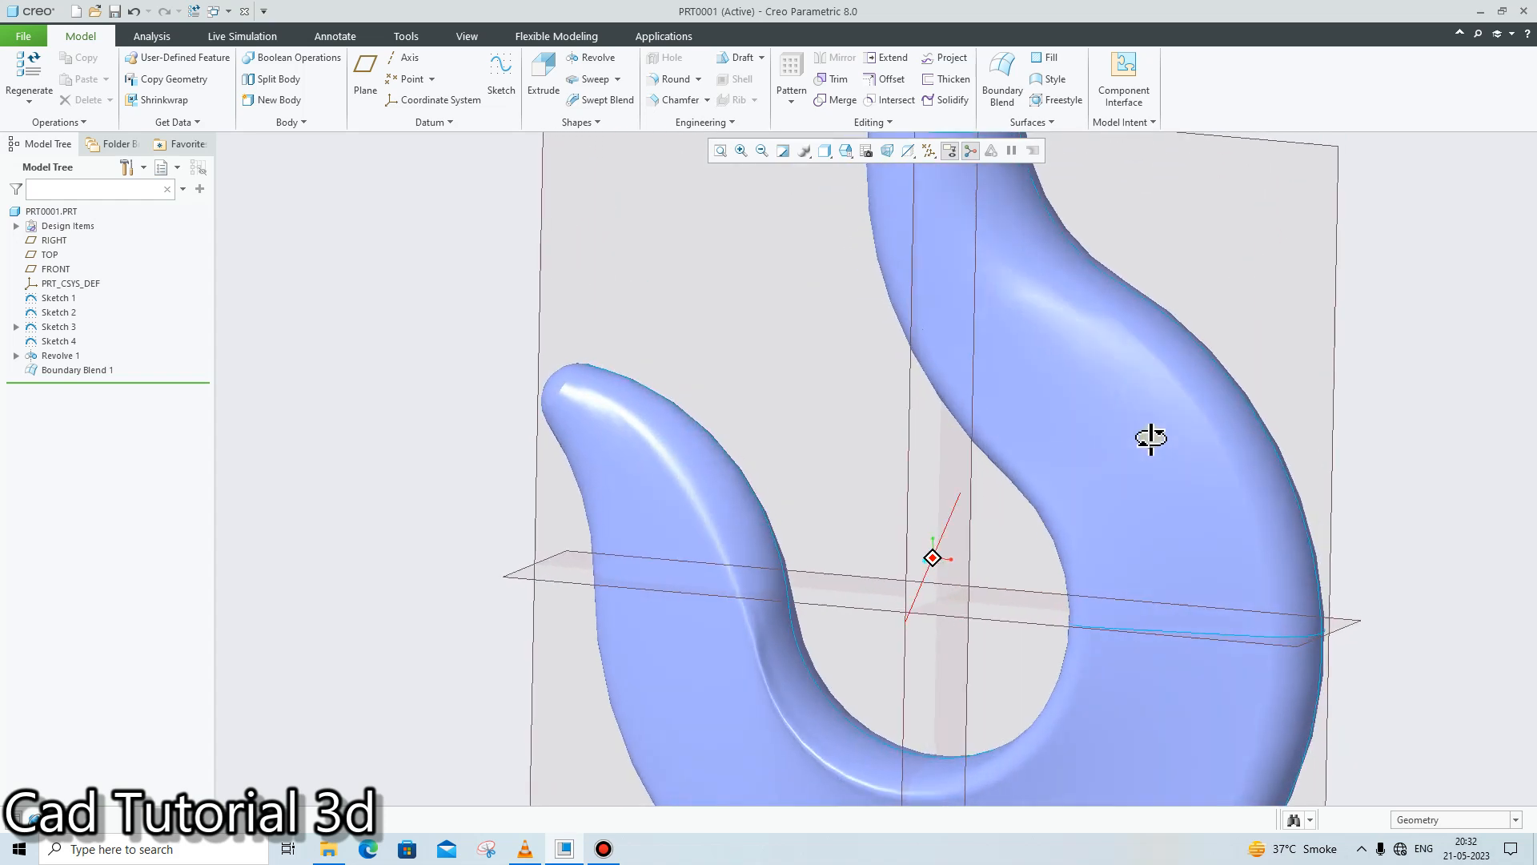
Examine the joint between the revolved cap and the boundary blend surface at the hook's tip
{"action": "scroll", "coordinate": [573, 408], "scroll_direction": "down", "scroll_amount": 6}
{"action": "scroll", "coordinate": [559, 391], "scroll_direction": "down", "scroll_amount": 1}
{"action": "middle_click_drag", "start_coordinate": [560, 377], "coordinate": [976, 568]}
{"action": "scroll", "coordinate": [976, 568], "scroll_direction": "up", "scroll_amount": 2}
{"action": "scroll", "coordinate": [1154, 708], "scroll_direction": "down", "scroll_amount": 3}
{"action": "scroll", "coordinate": [1005, 610], "scroll_direction": "down", "scroll_amount": 2}
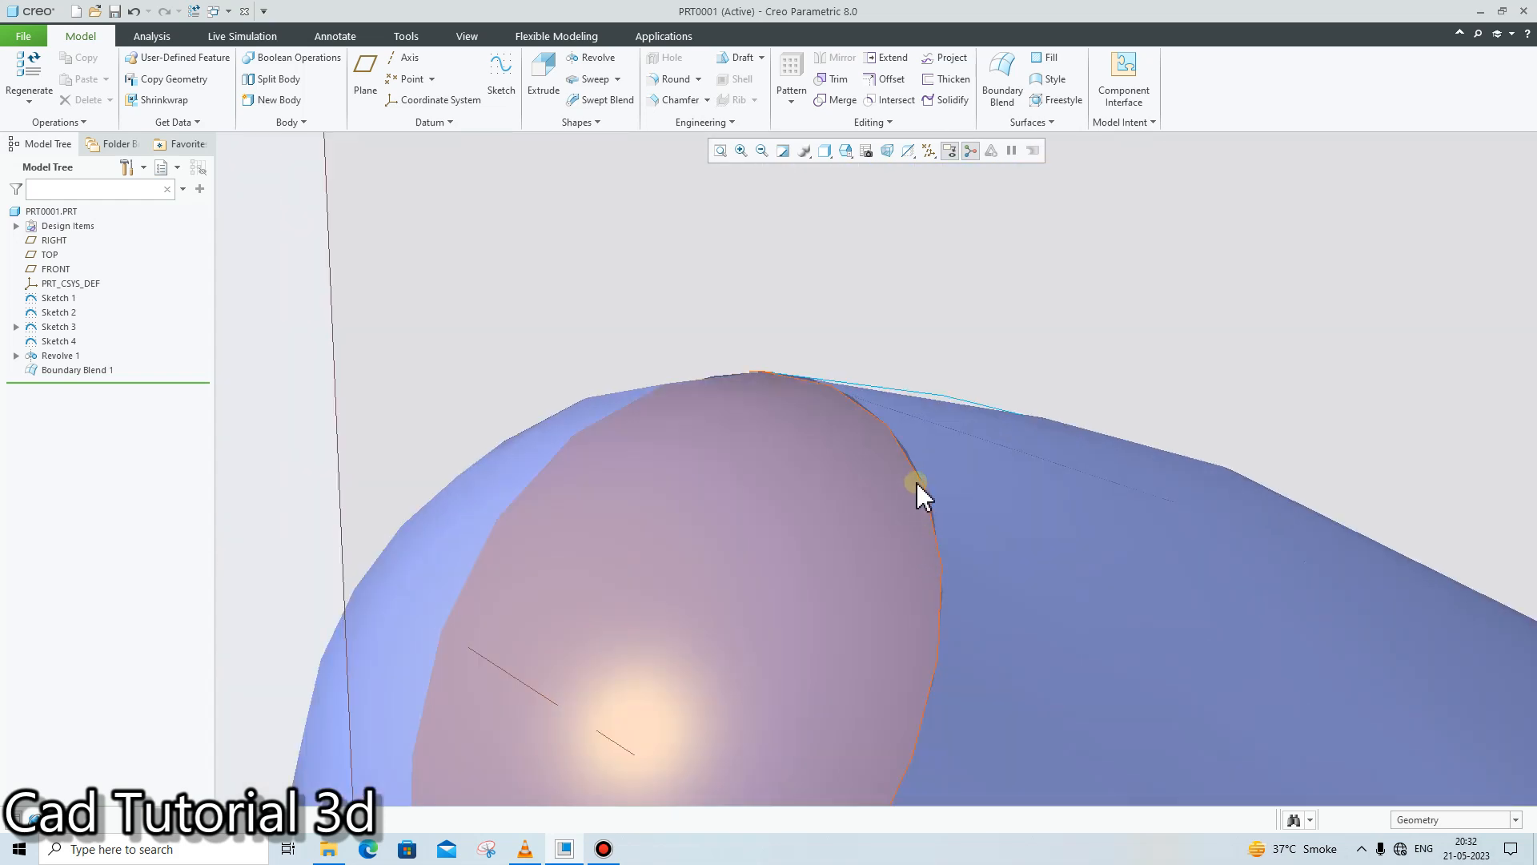
{"action": "left_click", "coordinate": [882, 486]}
{"action": "scroll", "coordinate": [872, 608], "scroll_direction": "up", "scroll_amount": 2}
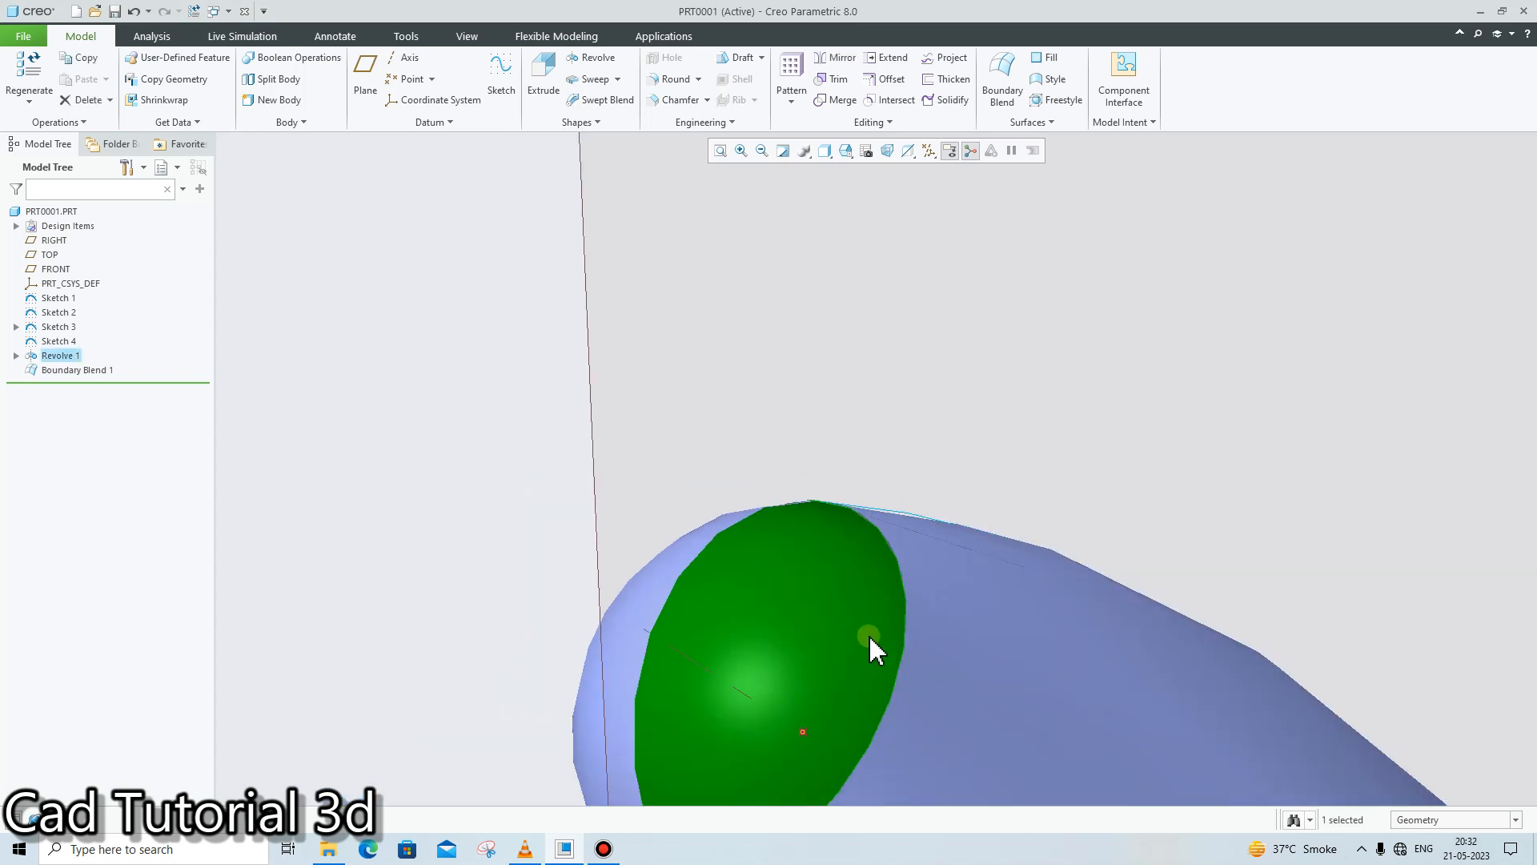
{"action": "left_click", "coordinate": [344, 471]}
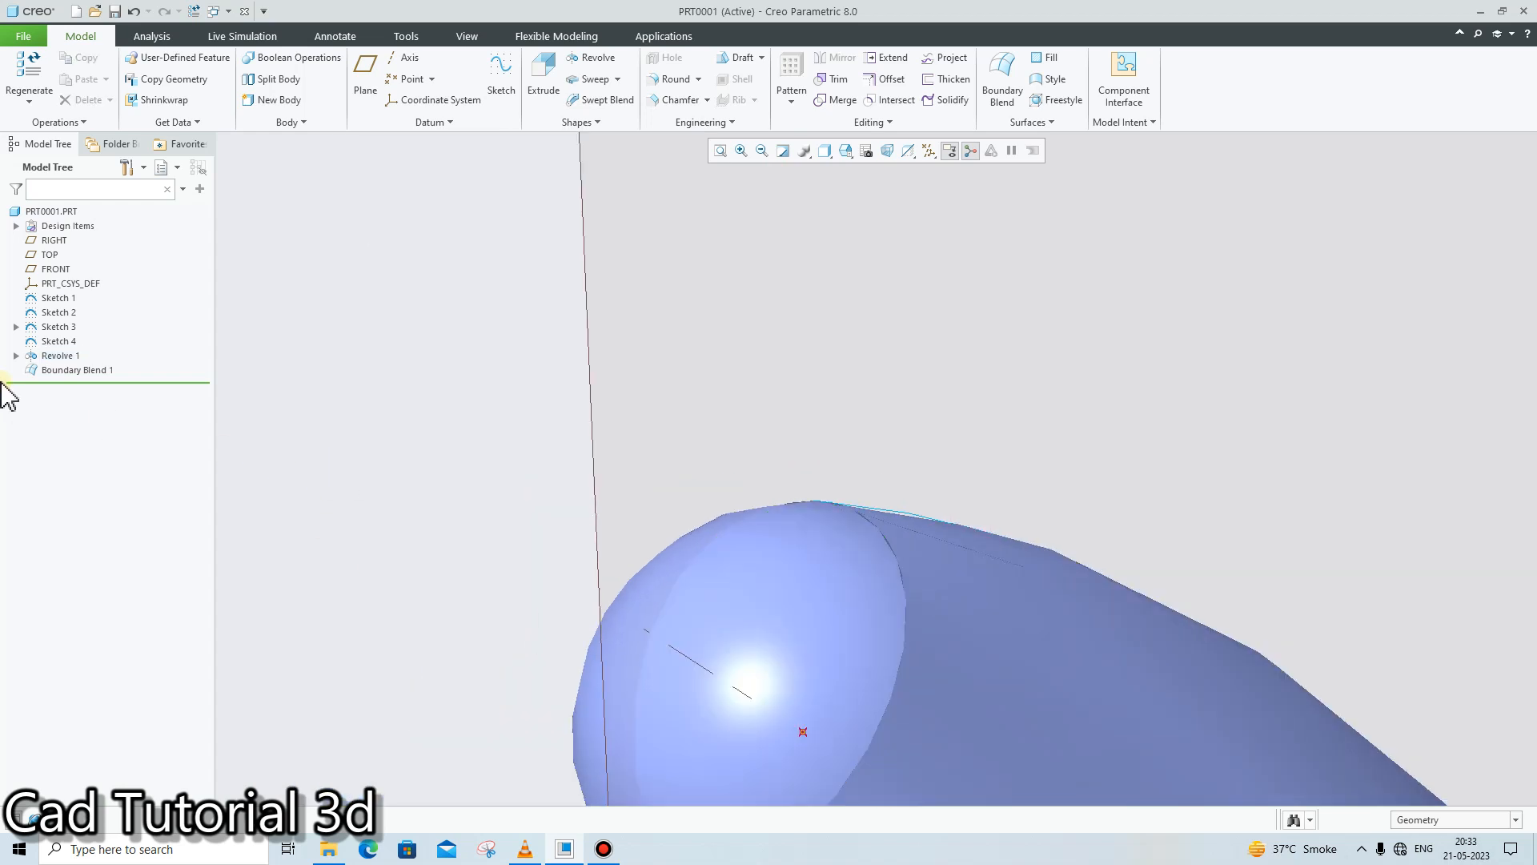
Redefine Boundary Blend 1 with a Tangent boundary condition at the revolved cap's rim
{"action": "right_click", "coordinate": [68, 371]}
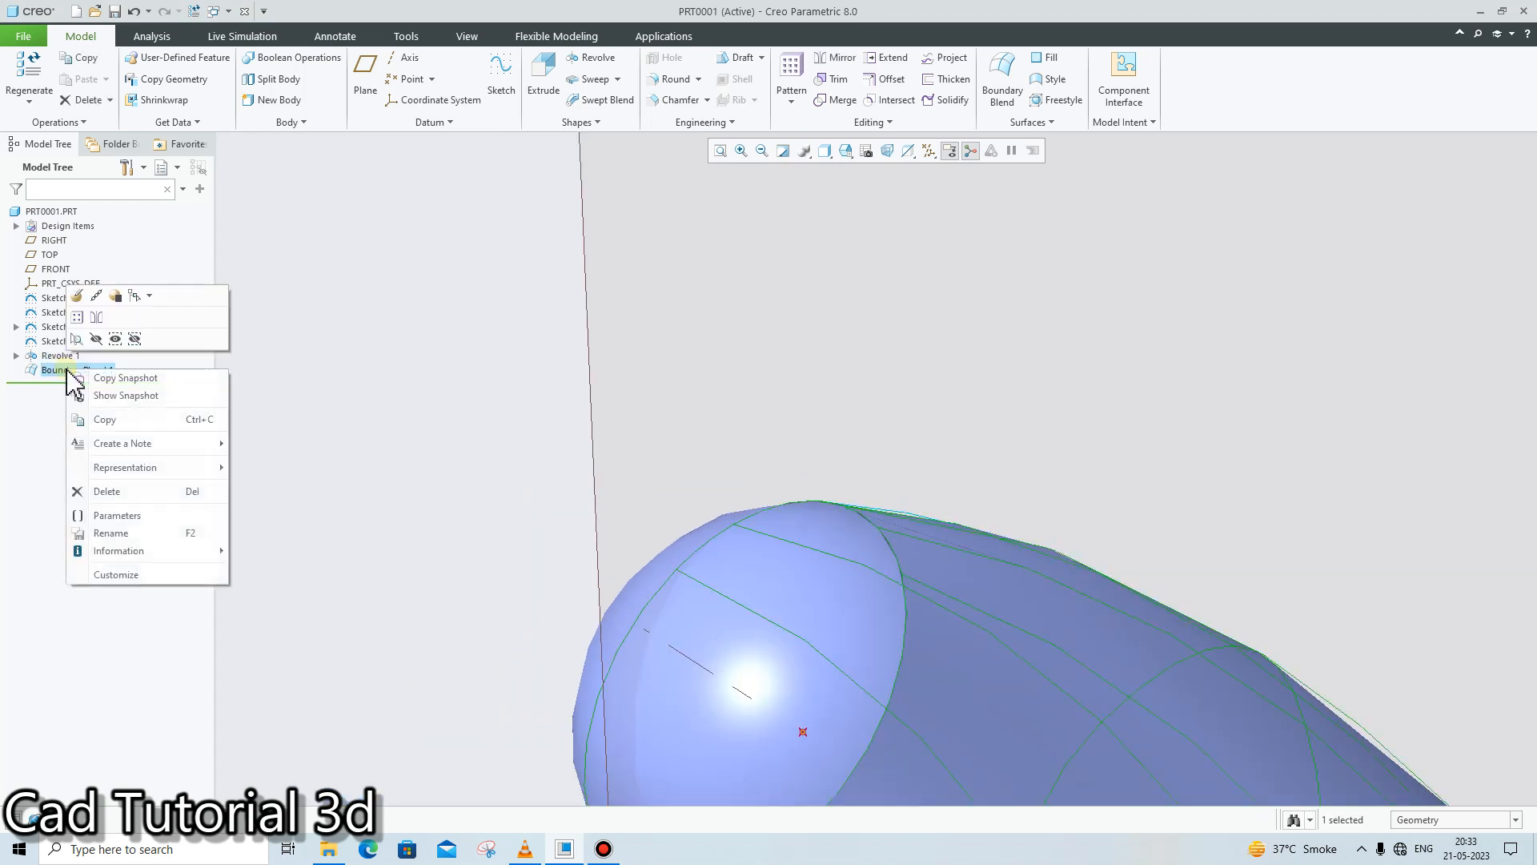
{"action": "left_click", "coordinate": [77, 297]}
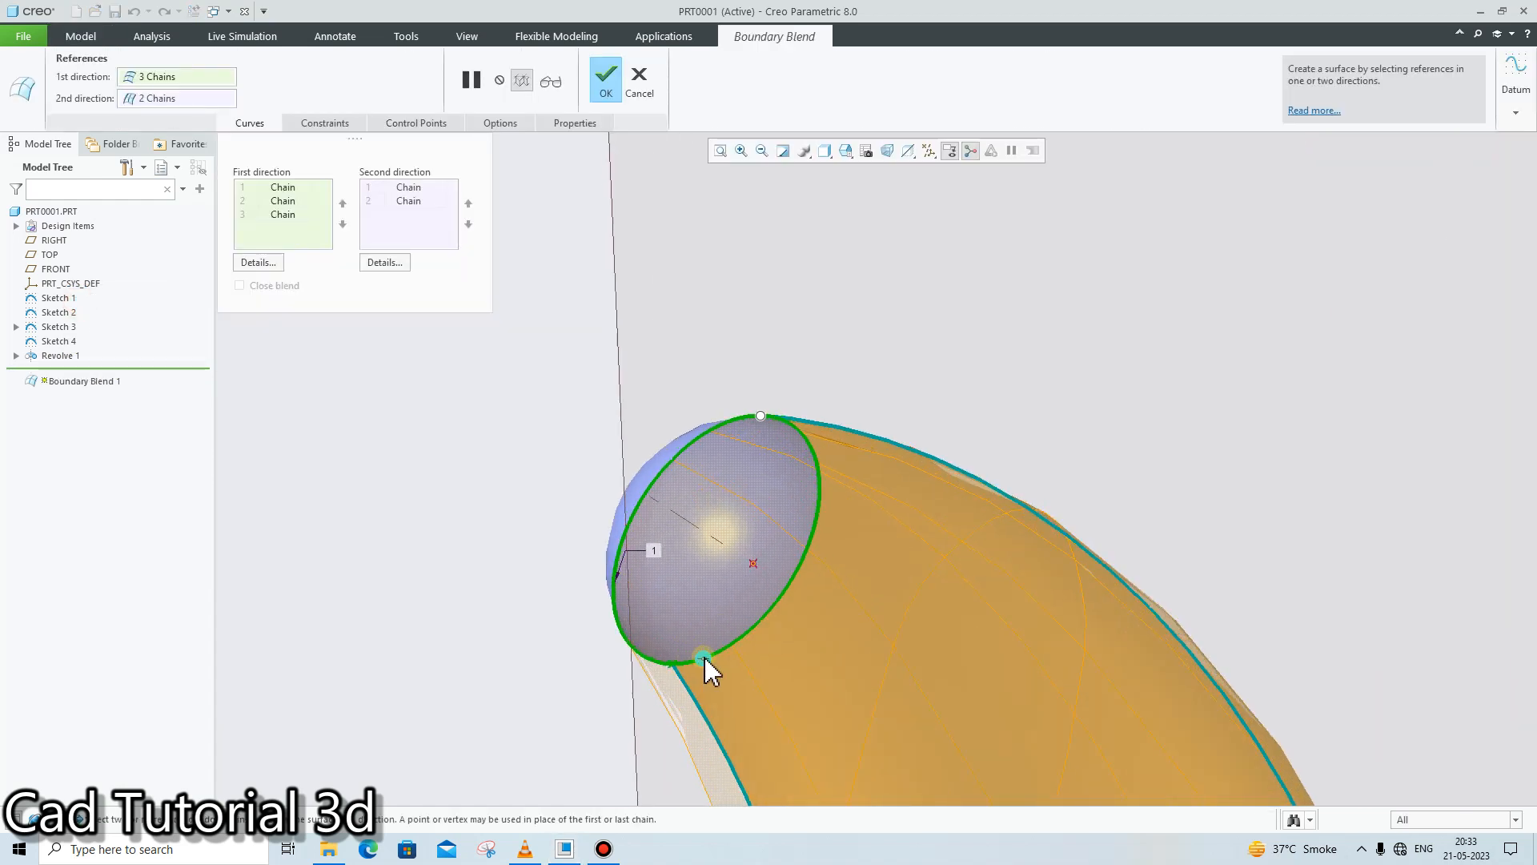
{"action": "right_click", "coordinate": [704, 657]}
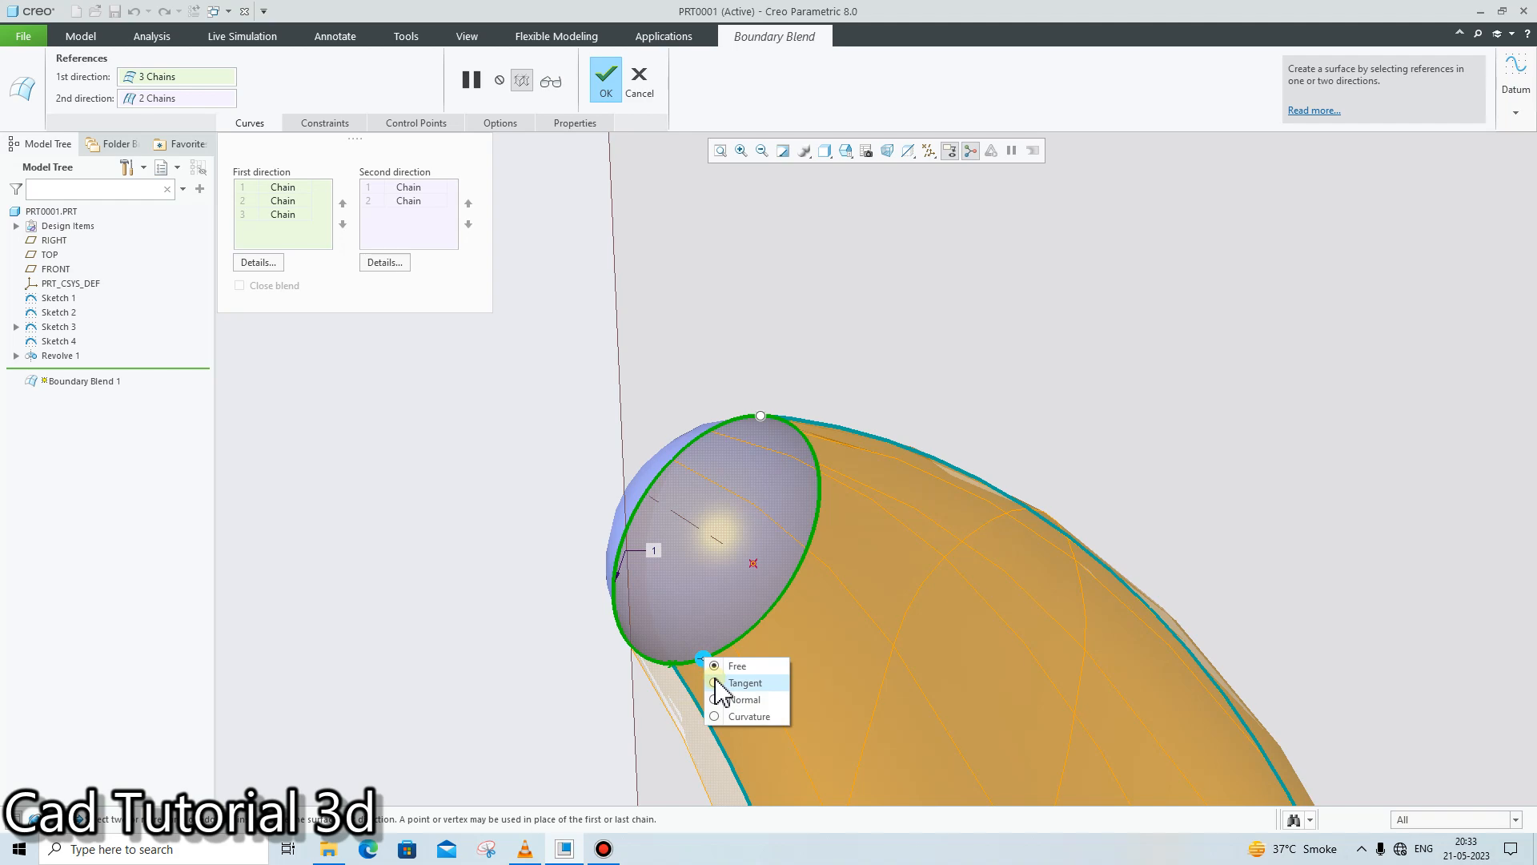
{"action": "left_click", "coordinate": [718, 683]}
{"action": "scroll", "coordinate": [961, 607], "scroll_direction": "down", "scroll_amount": 3}
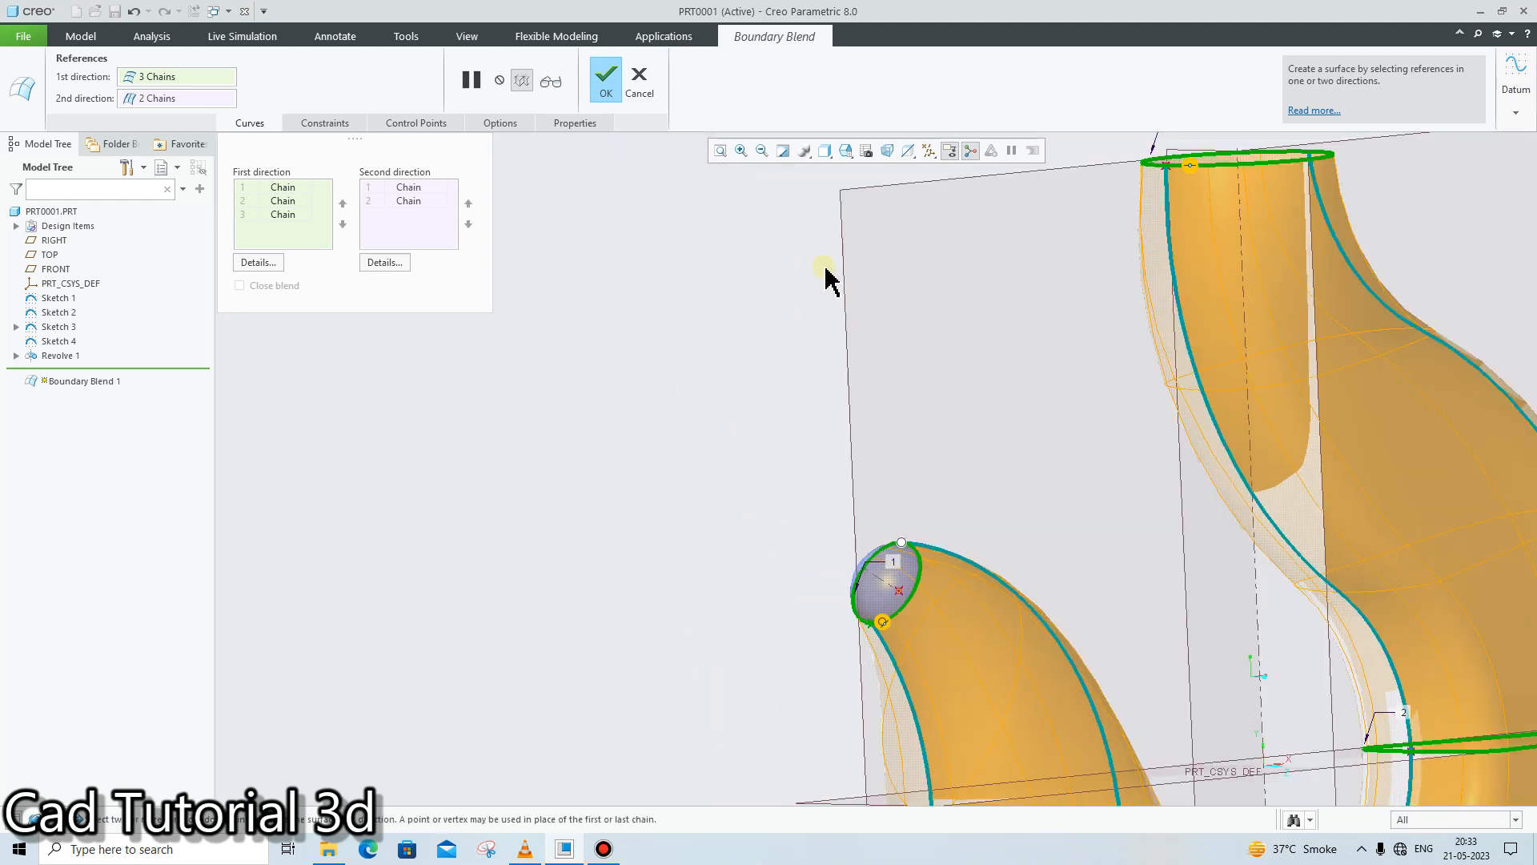
{"action": "left_click", "coordinate": [600, 89]}
Inspect the transition between the cap and the blend surface up close, and the shape of the whole hook
{"action": "scroll", "coordinate": [1020, 505], "scroll_direction": "down", "scroll_amount": 3}
{"action": "scroll", "coordinate": [748, 334], "scroll_direction": "up", "scroll_amount": 5}
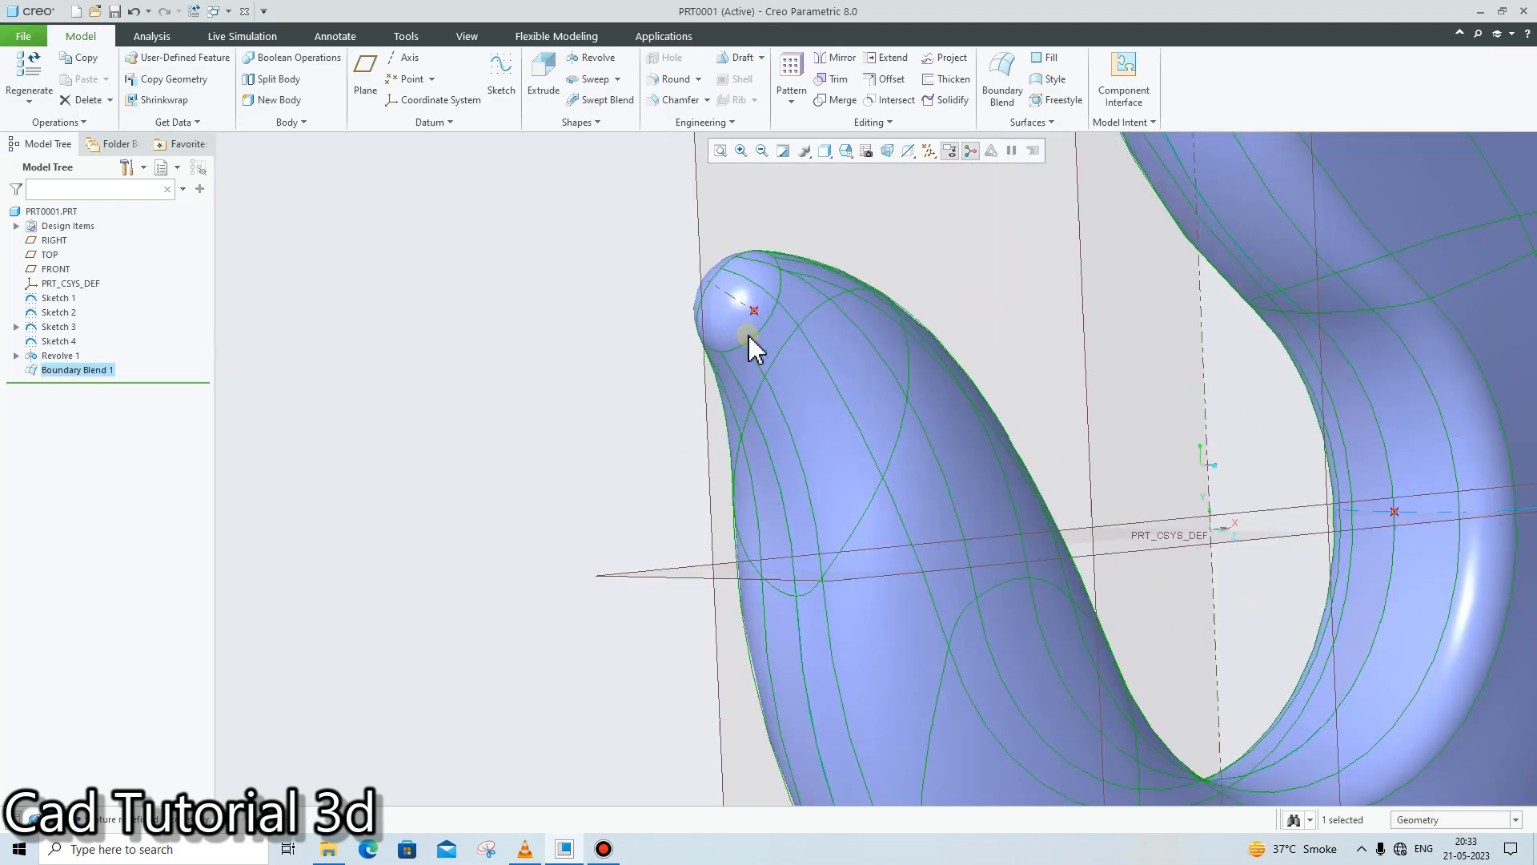
{"action": "scroll", "coordinate": [769, 328], "scroll_direction": "up", "scroll_amount": 5}
{"action": "scroll", "coordinate": [518, 370], "scroll_direction": "down", "scroll_amount": 5}
{"action": "scroll", "coordinate": [381, 405], "scroll_direction": "up", "scroll_amount": 3}
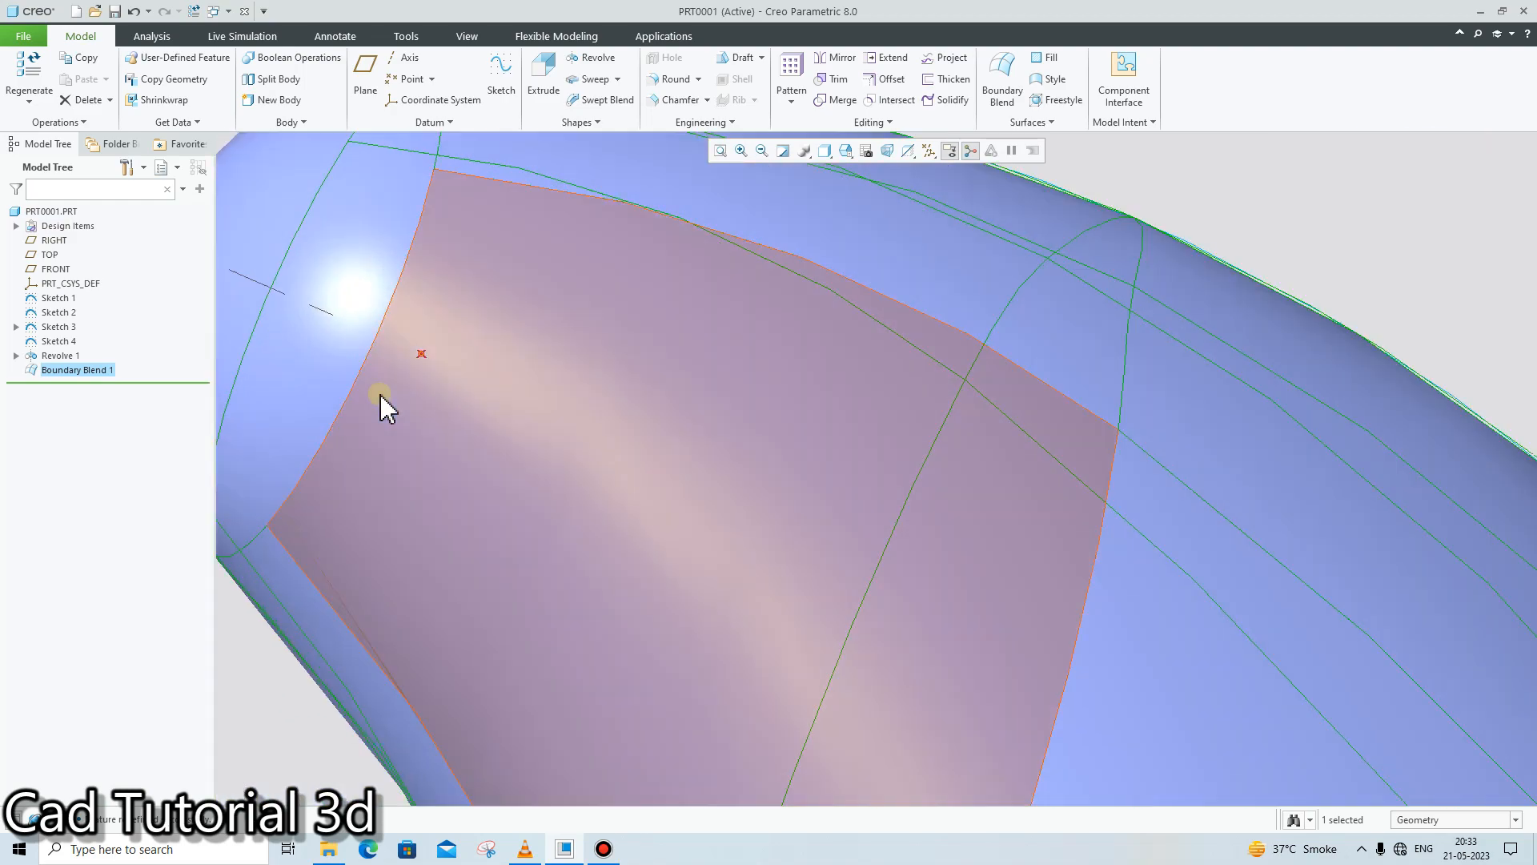
{"action": "mouse_move", "coordinate": [381, 405]}
{"action": "middle_mouse_down"}
{"action": "mouse_move", "coordinate": [358, 402]}
{"action": "mouse_move", "coordinate": [374, 387]}
{"action": "middle_mouse_up"}
{"action": "scroll", "coordinate": [374, 387], "scroll_direction": "down", "scroll_amount": 2}
{"action": "scroll", "coordinate": [374, 387], "scroll_direction": "up", "scroll_amount": 1}
{"action": "scroll", "coordinate": [260, 312], "scroll_direction": "down", "scroll_amount": 3}
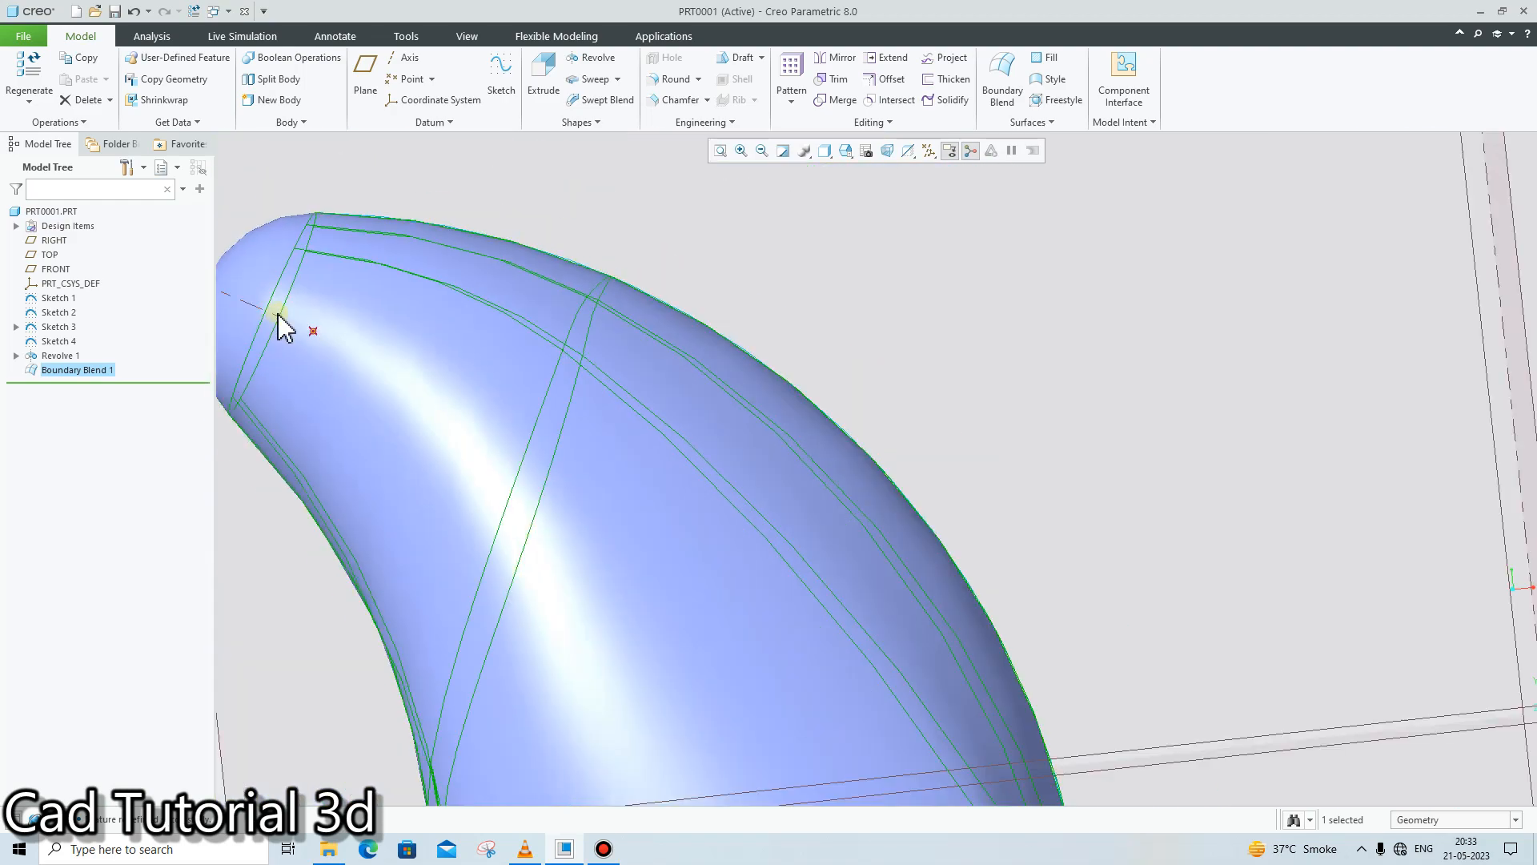
{"action": "scroll", "coordinate": [226, 312], "scroll_direction": "up", "scroll_amount": 3}
{"action": "scroll", "coordinate": [240, 328], "scroll_direction": "down", "scroll_amount": 5}
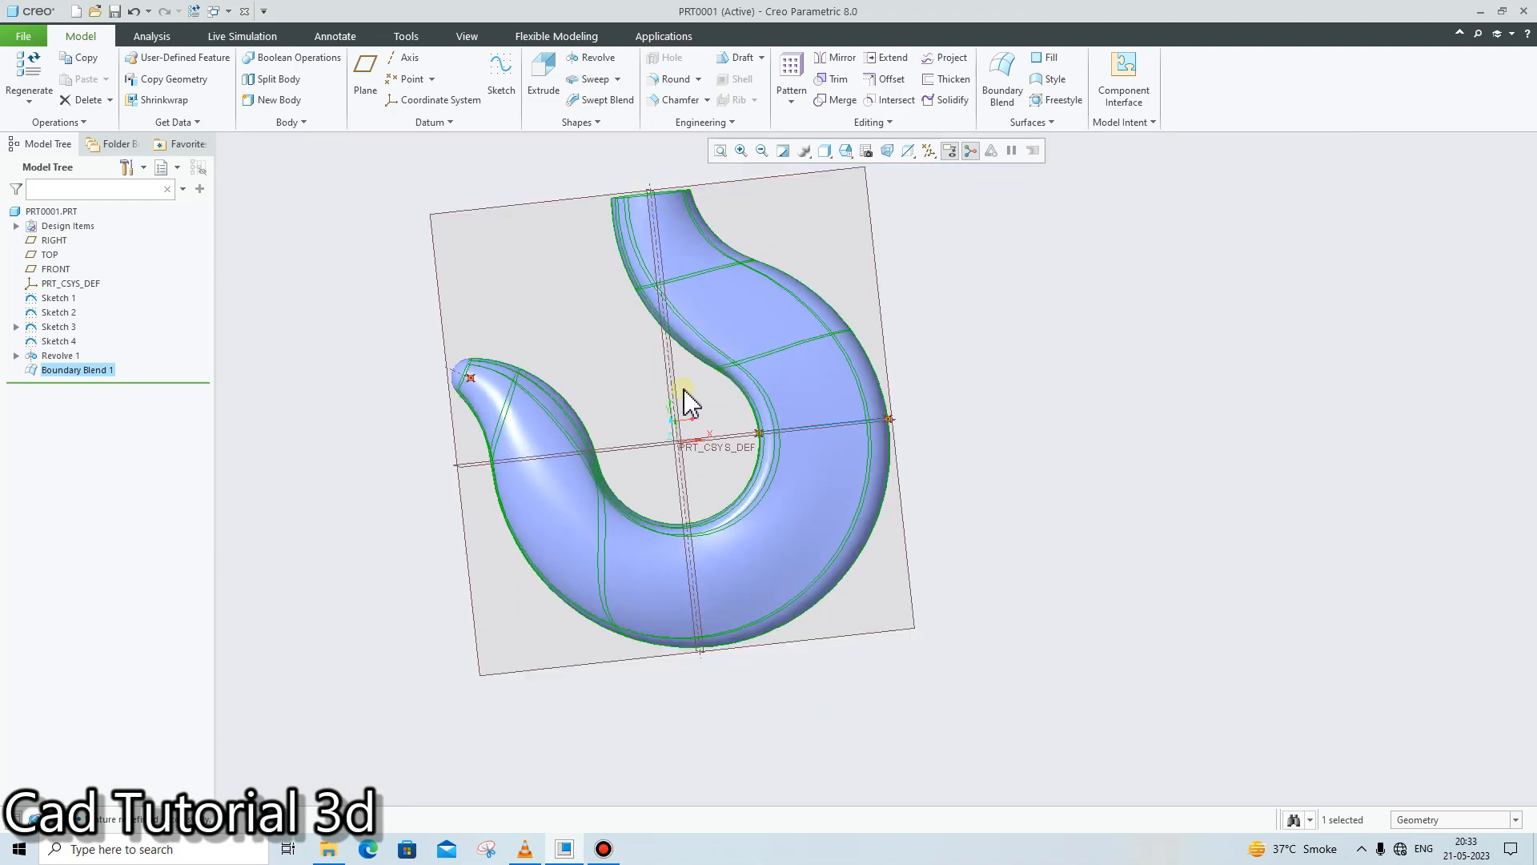
{"action": "middle_click_drag", "start_coordinate": [745, 343], "coordinate": [753, 376]}
{"action": "scroll", "coordinate": [385, 291], "scroll_direction": "down", "scroll_amount": 1}
{"action": "left_click", "coordinate": [353, 253]}
{"action": "scroll", "coordinate": [456, 288], "scroll_direction": "up", "scroll_amount": 2}
{"action": "scroll", "coordinate": [387, 207], "scroll_direction": "down", "scroll_amount": 1}
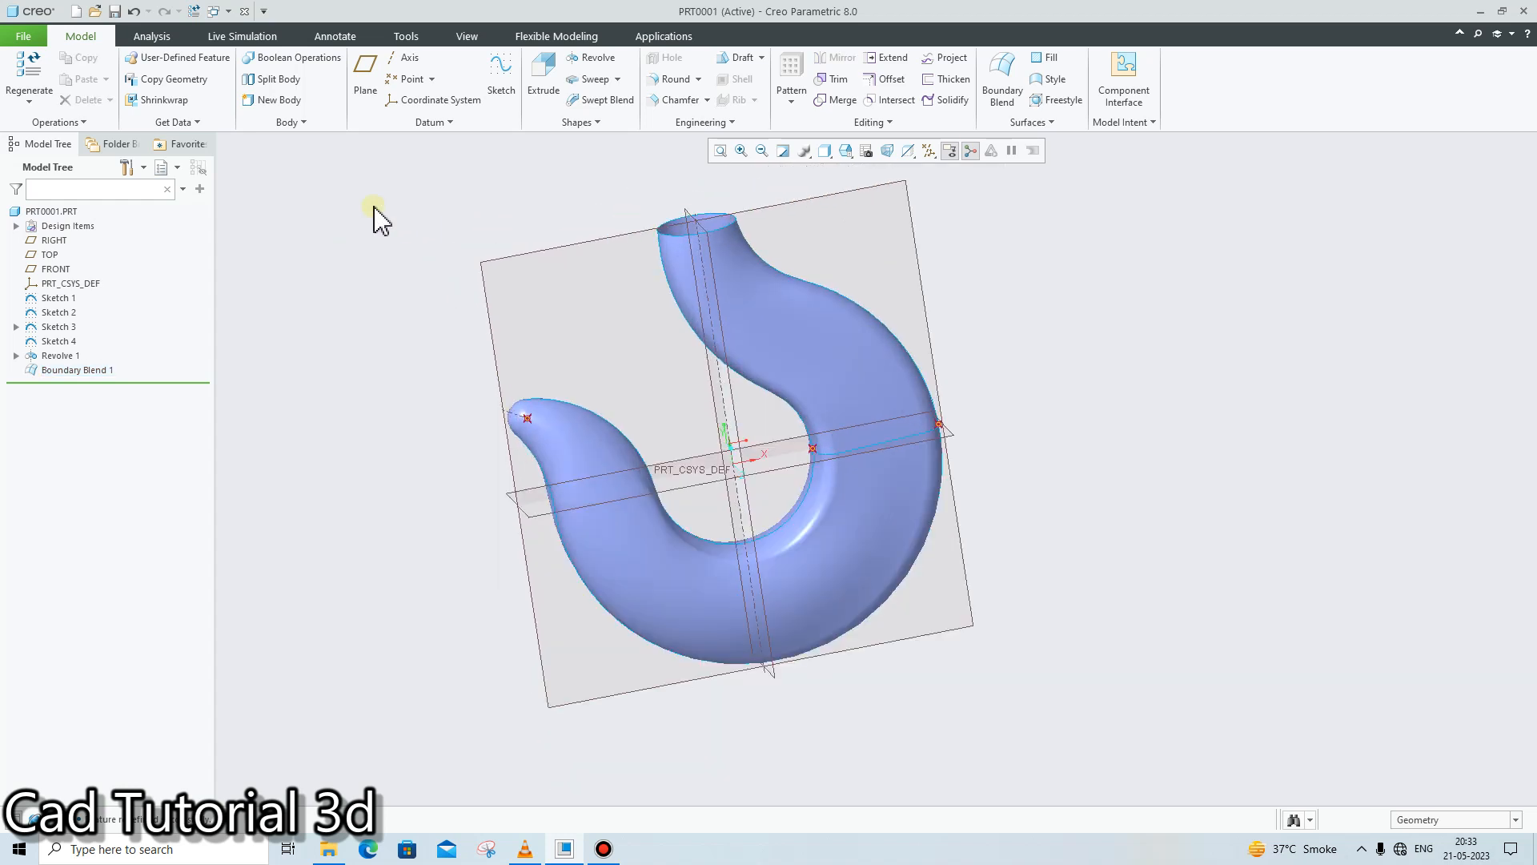